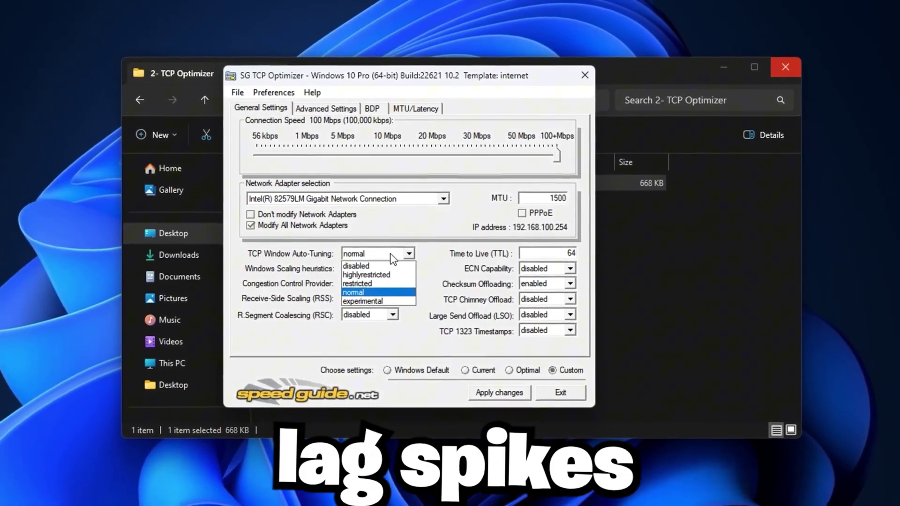
- Disable TCP Window Auto-Tuning and Windows Scaling heuristics, then open the LAN proxy settings
left_click(360, 266)
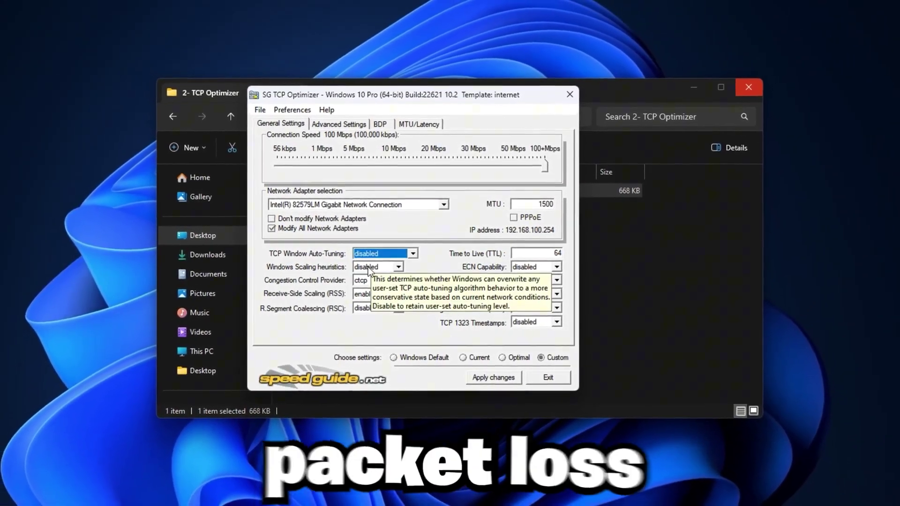
left_click(368, 267)
left_click(376, 295)
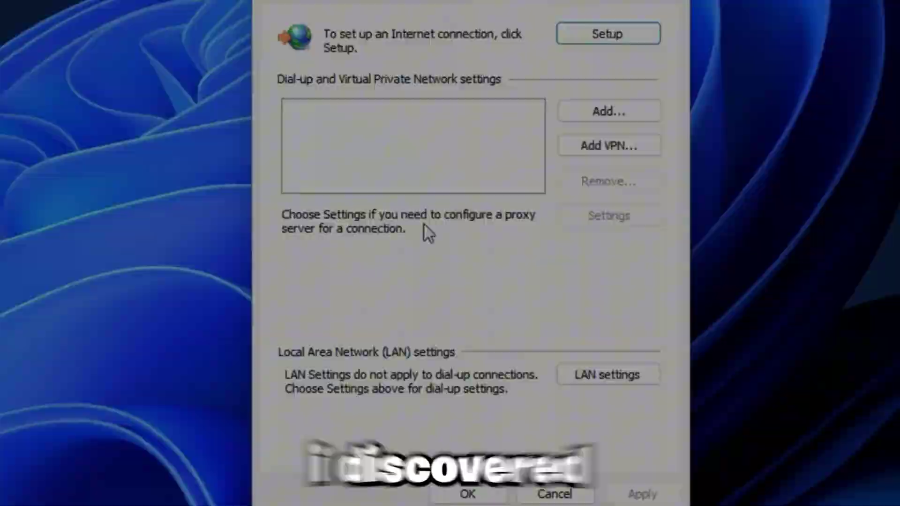
left_click(605, 373)
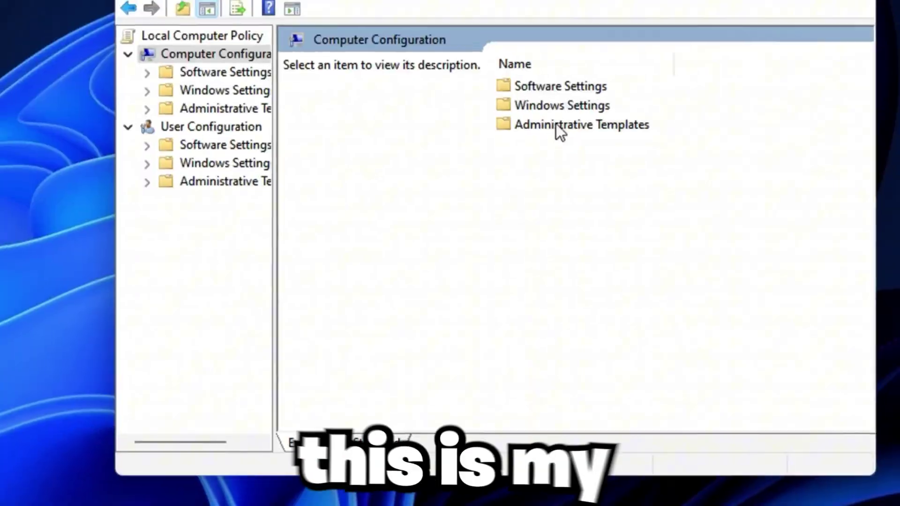
- In Group Policy Editor, go to Network > QoS Packet Scheduler and view Limit reservable bandwidth
double_click(557, 129)
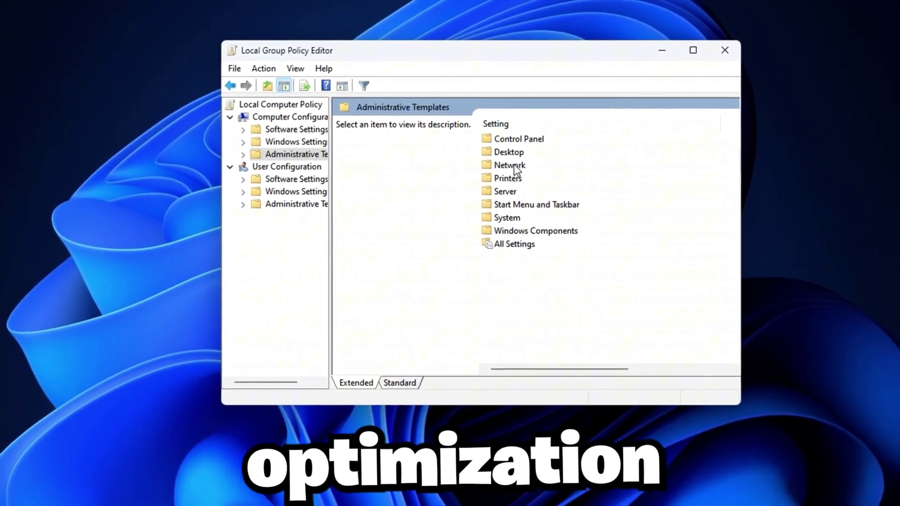
double_click(509, 165)
scroll(521, 300, "down", 1)
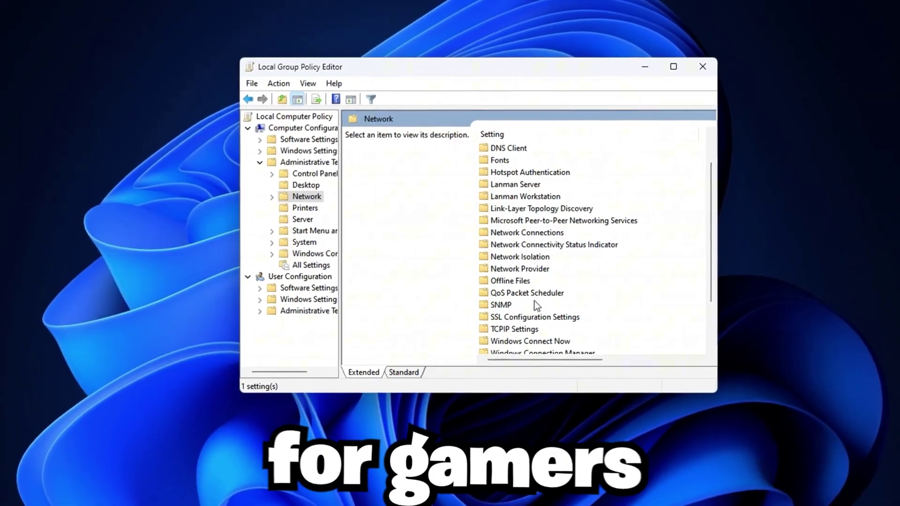
left_click(521, 294)
double_click(526, 291)
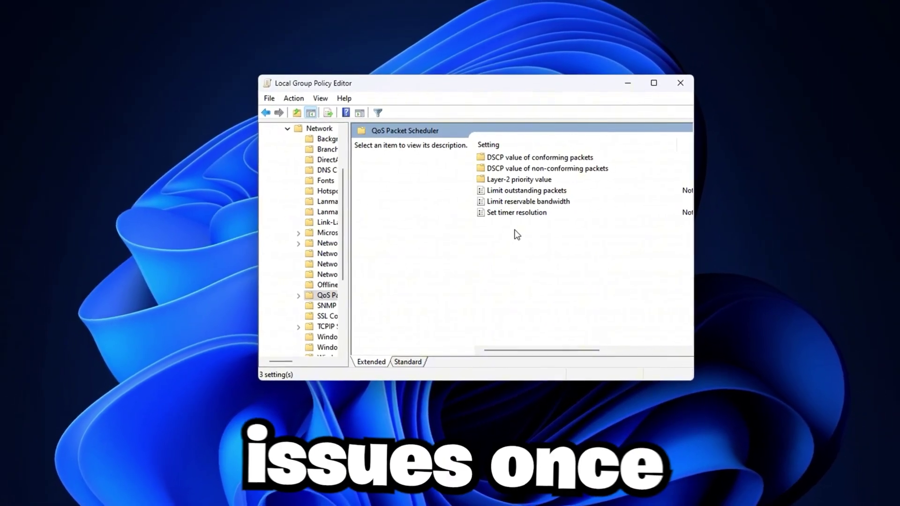
left_click(515, 202)
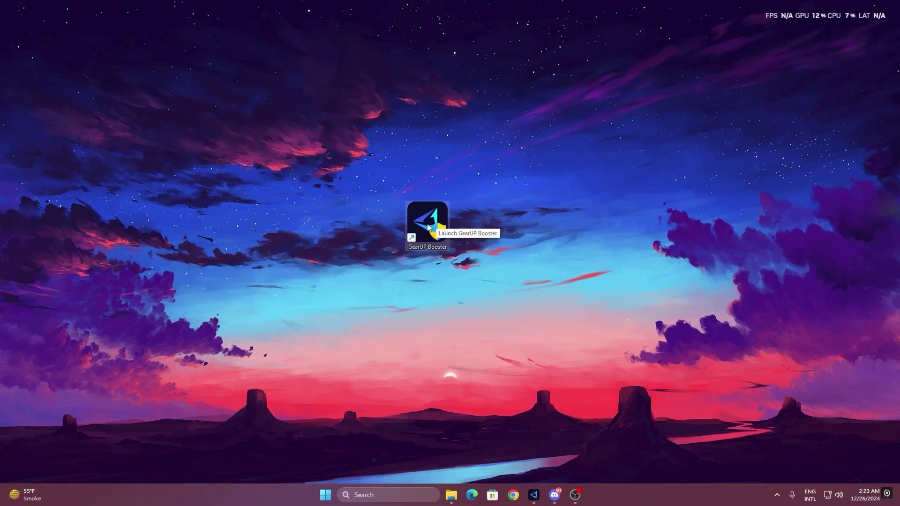
double_click(428, 227)
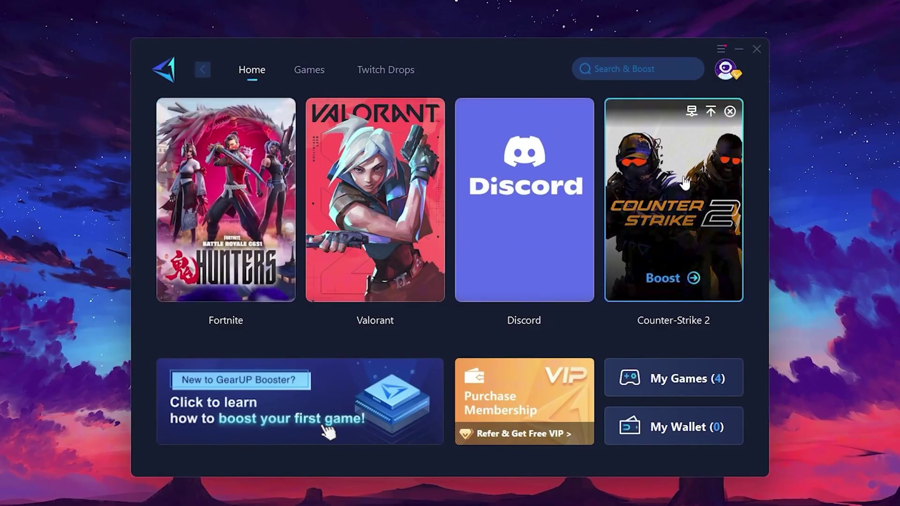
left_click(303, 74)
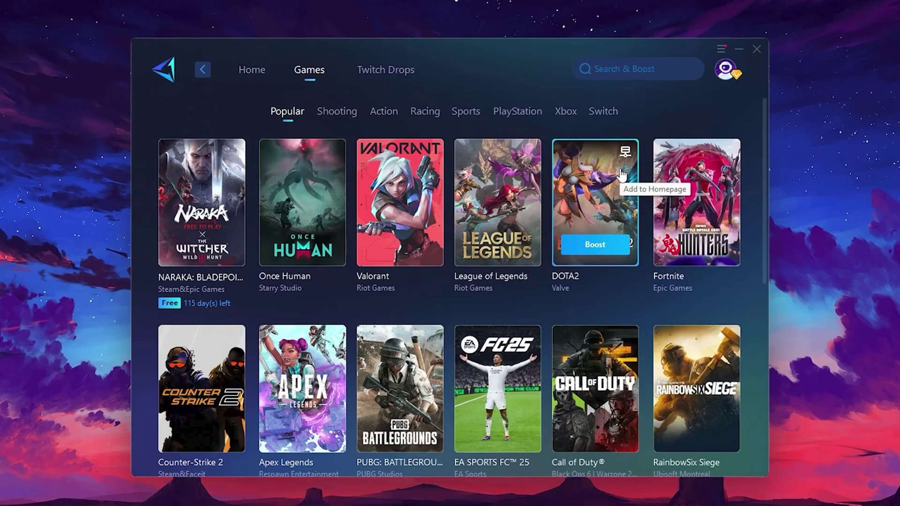
left_click(253, 76)
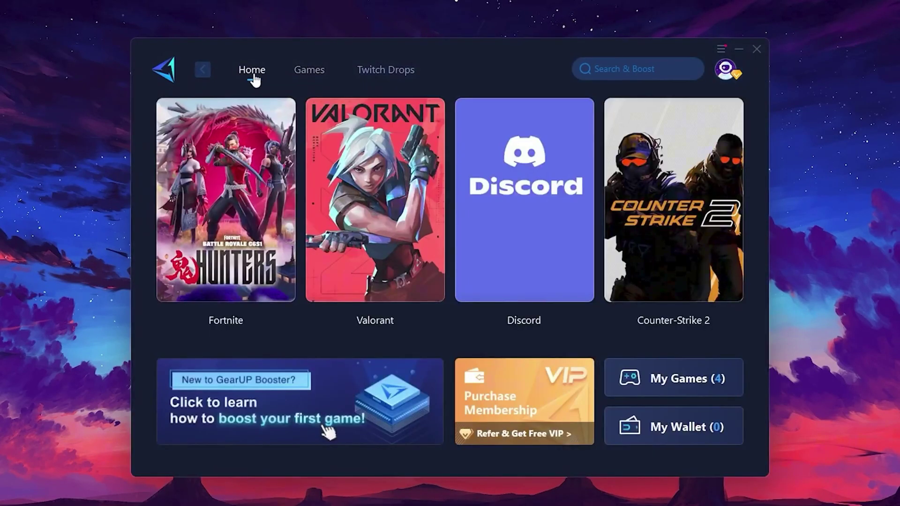
mouse_move(242, 188)
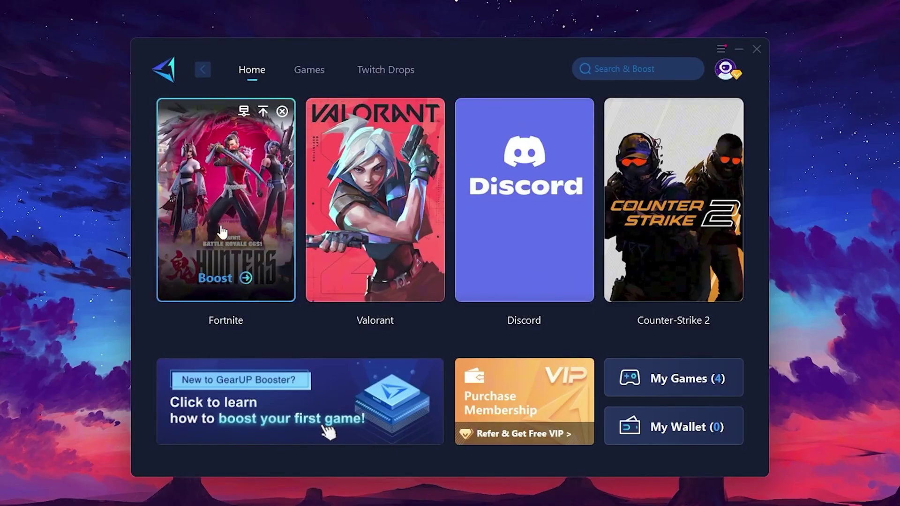
- Boost Fortnite and browse the server region list, with Middle East as the current region
left_click(217, 280)
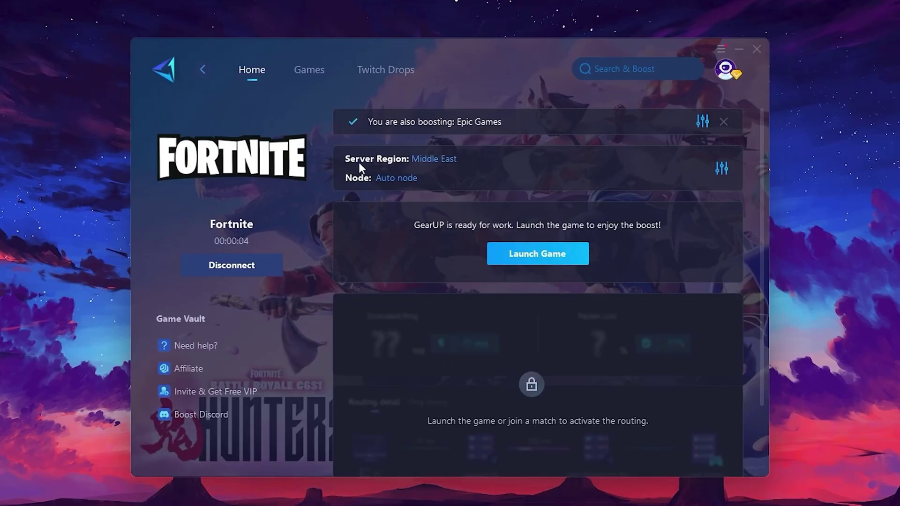
left_click(439, 160)
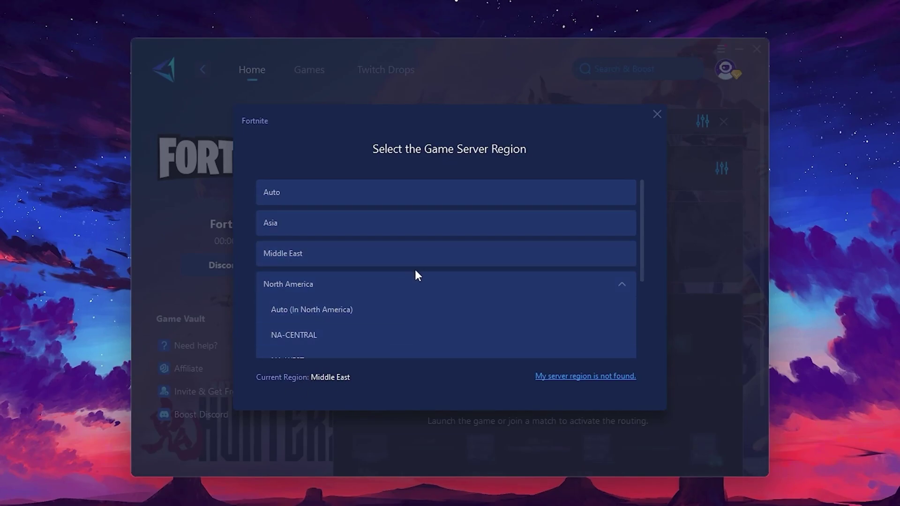
scroll(313, 244, "down", 1)
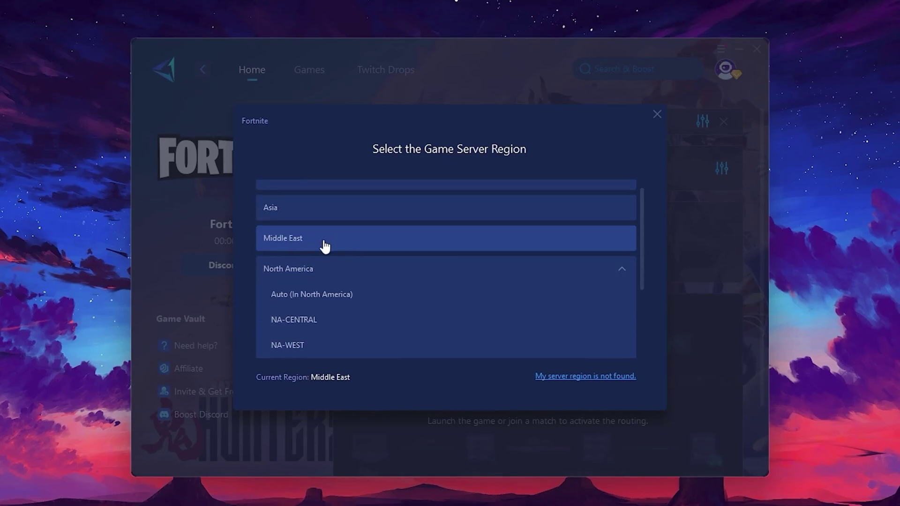
left_click(656, 114)
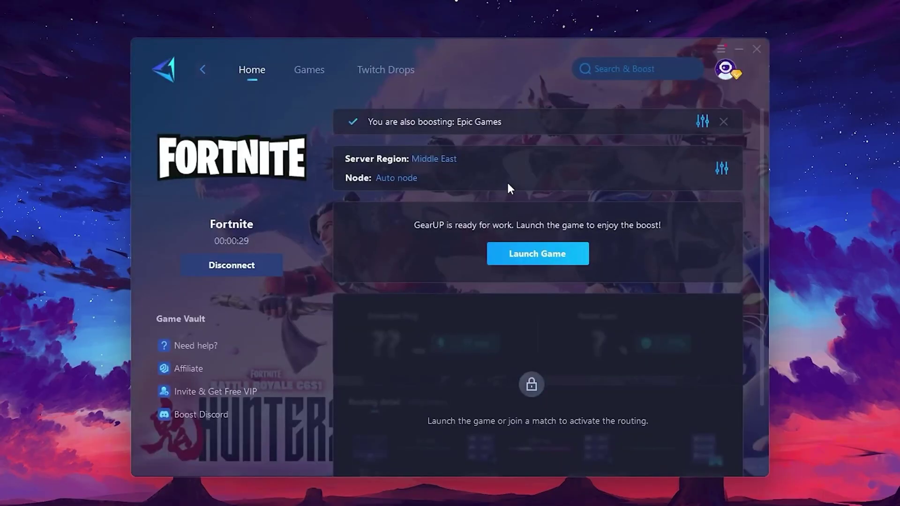
left_click(393, 178)
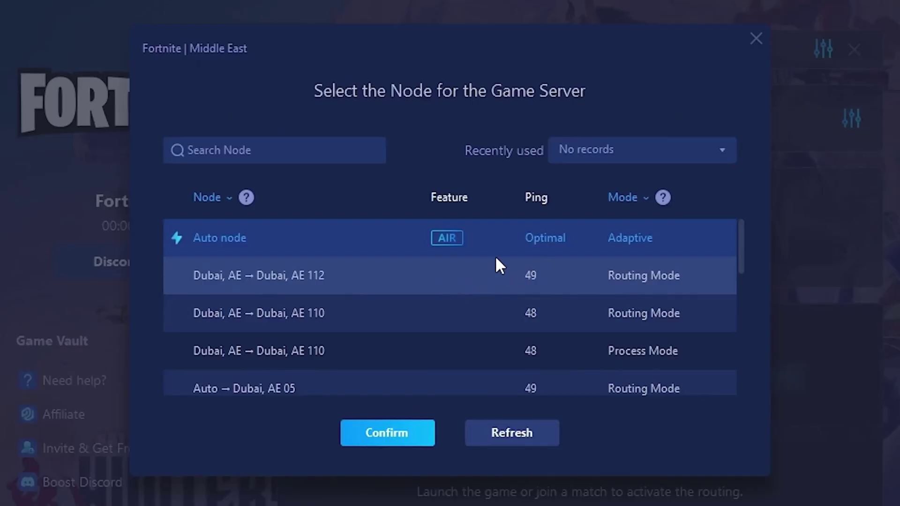
scroll(496, 258, "down", 2)
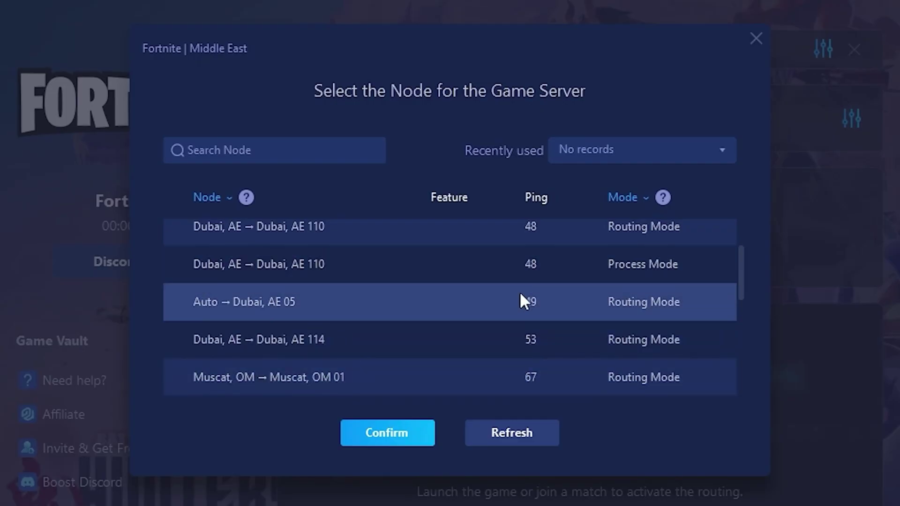
scroll(509, 300, "up", 2)
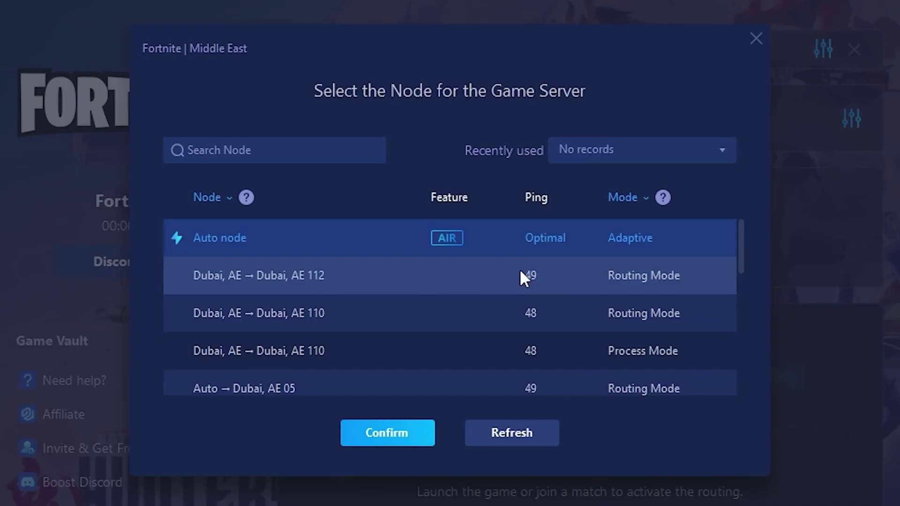
left_click(760, 42)
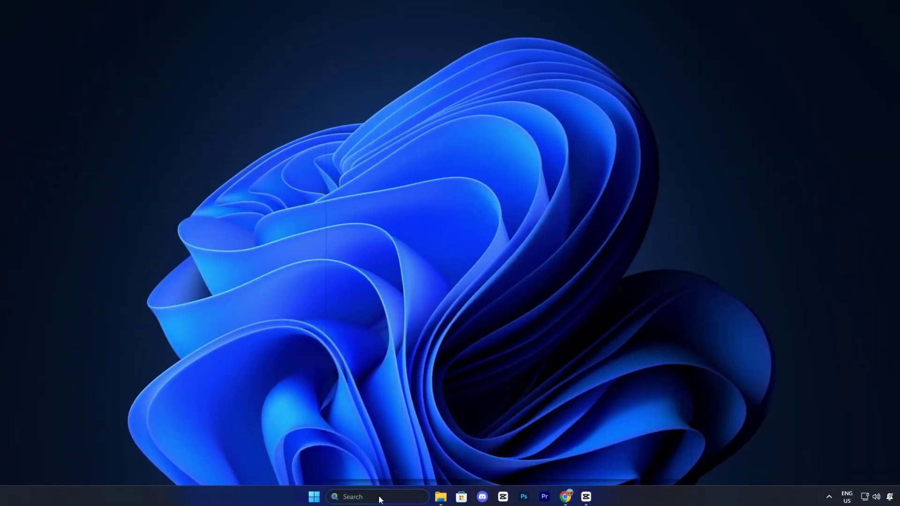
- Launch gpedit.msc from Windows search and center the editor window
left_click(377, 498)
type("gpedit.msc")
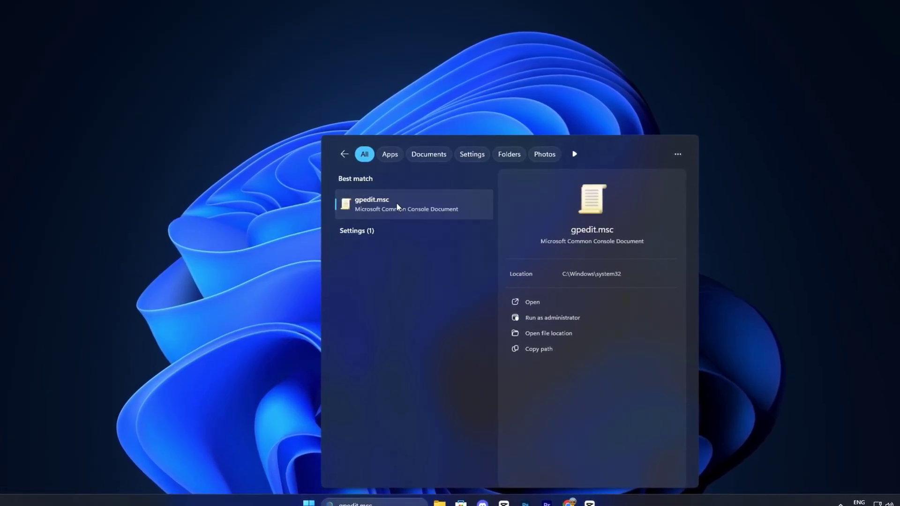
left_click(396, 203)
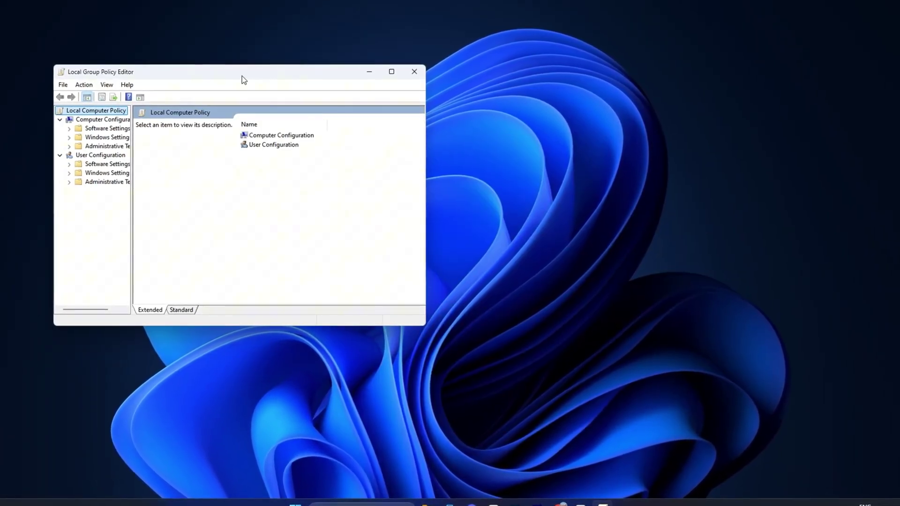
left_click_drag(411, 111, 462, 112)
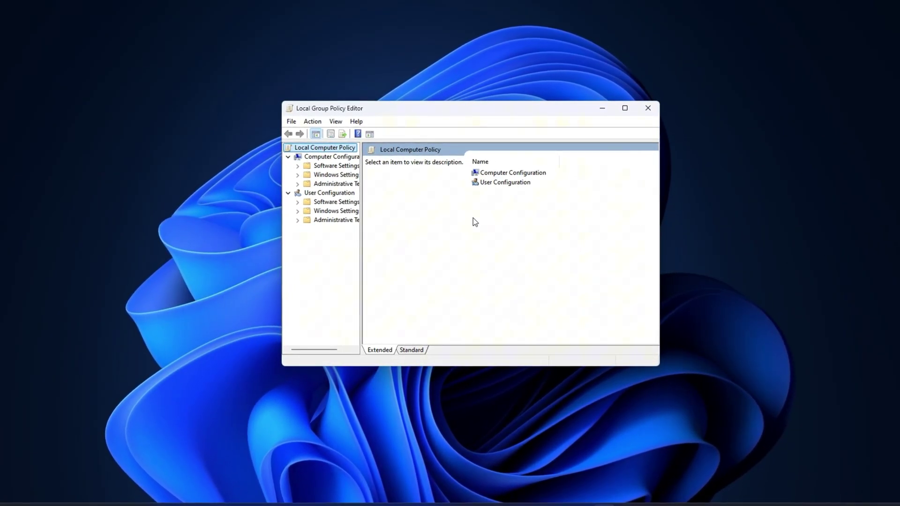
- Navigate Computer Configuration > Administrative Templates > Network > QoS Packet Scheduler and view Limit reservable bandwidth
left_click(517, 176)
double_click(516, 172)
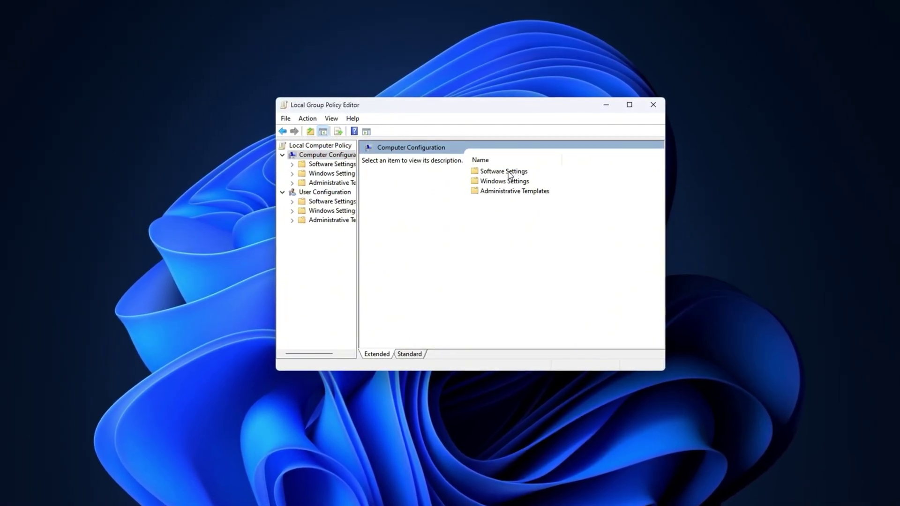
double_click(502, 191)
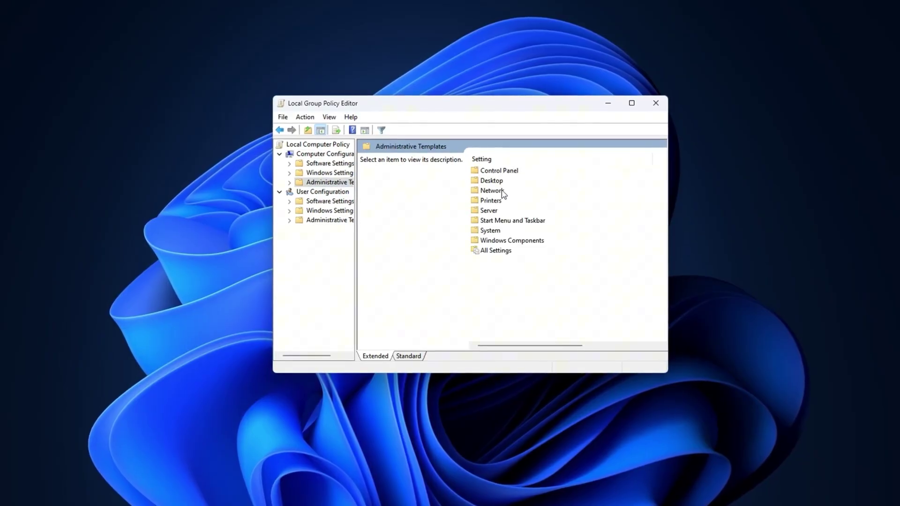
left_click(496, 192)
double_click(496, 192)
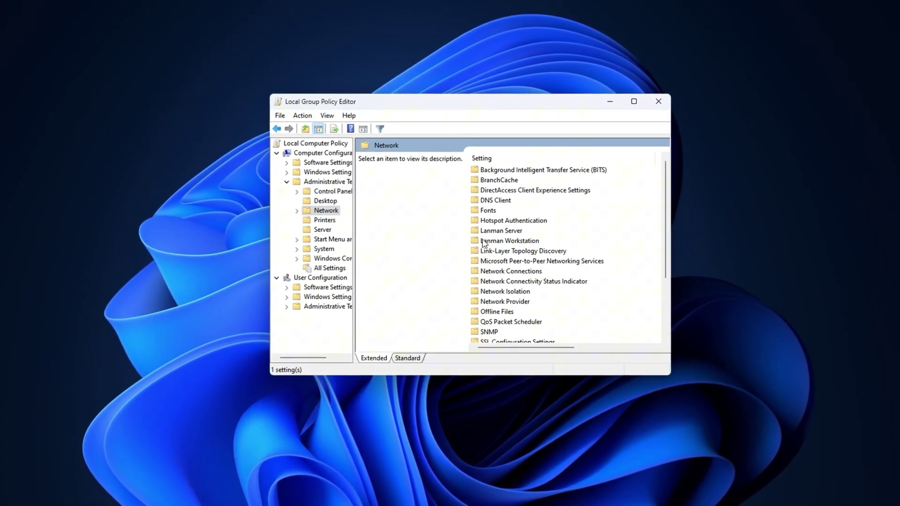
scroll(512, 306, "down", 1)
left_click(510, 292)
double_click(510, 292)
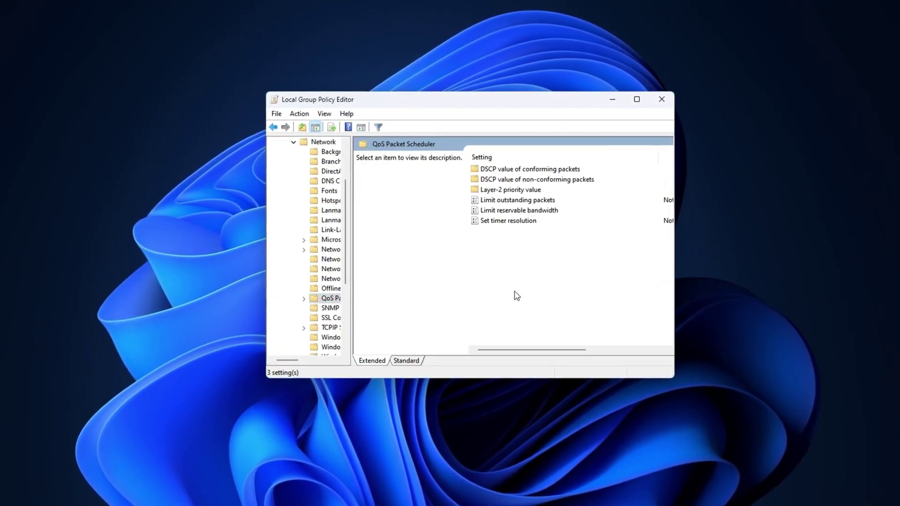
left_click(506, 214)
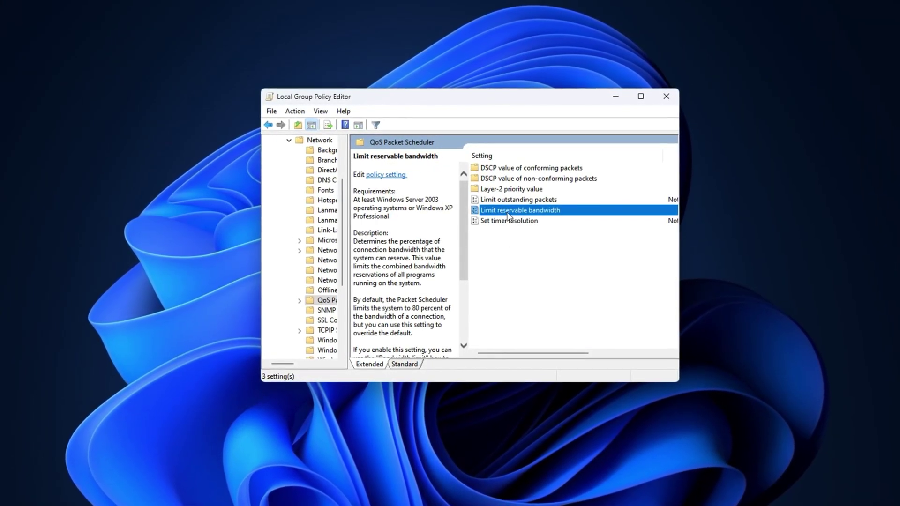
- Open the Limit reservable bandwidth policy and change its bandwidth limit from 80 to 90%
double_click(507, 212)
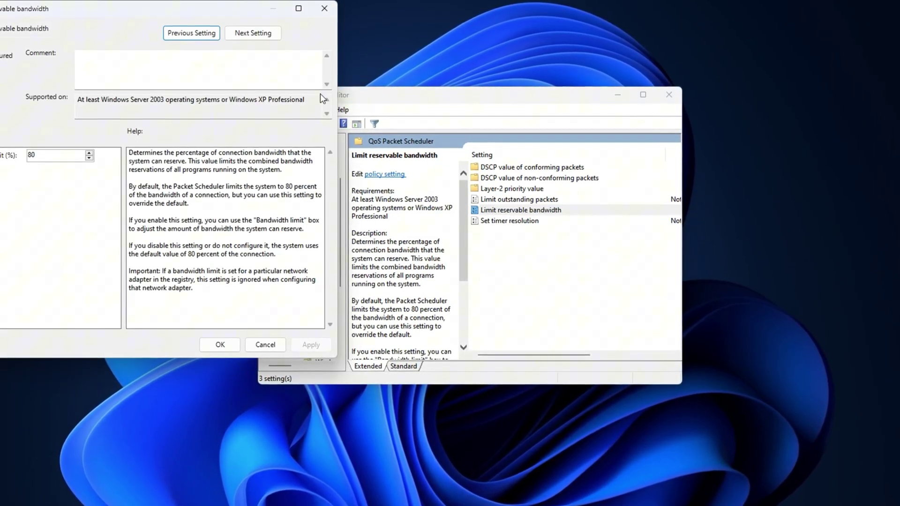
left_click_drag(102, 10, 467, 106)
left_click(412, 249)
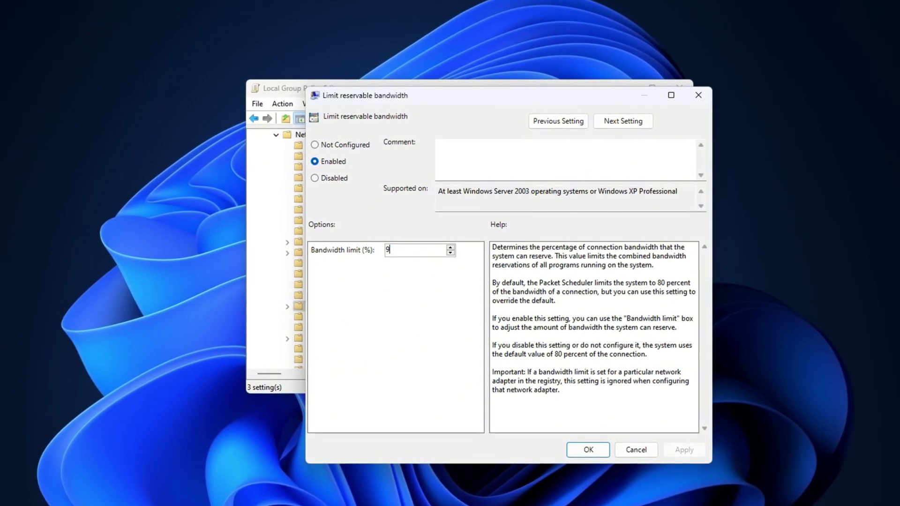
type("0")
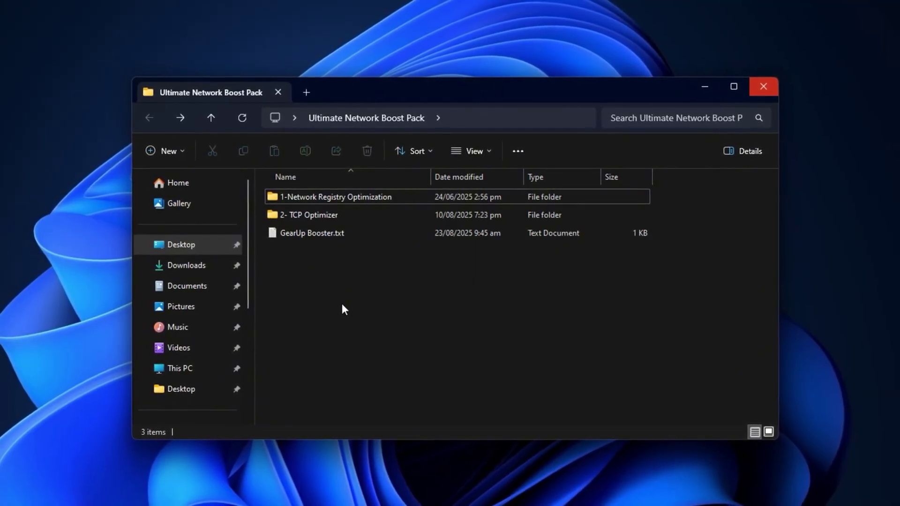
- Look inside the 1-Network Registry Optimization folder and return to the pack folder
double_click(360, 196)
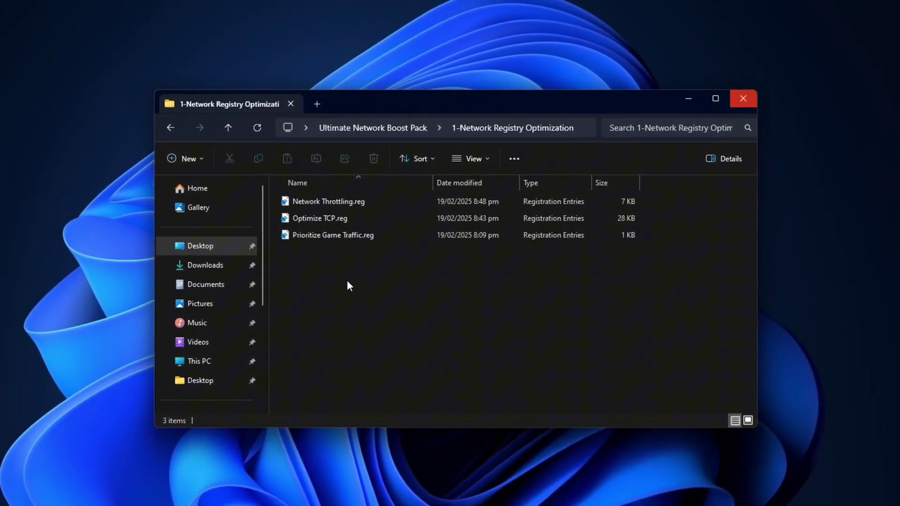
key("alt+Left")
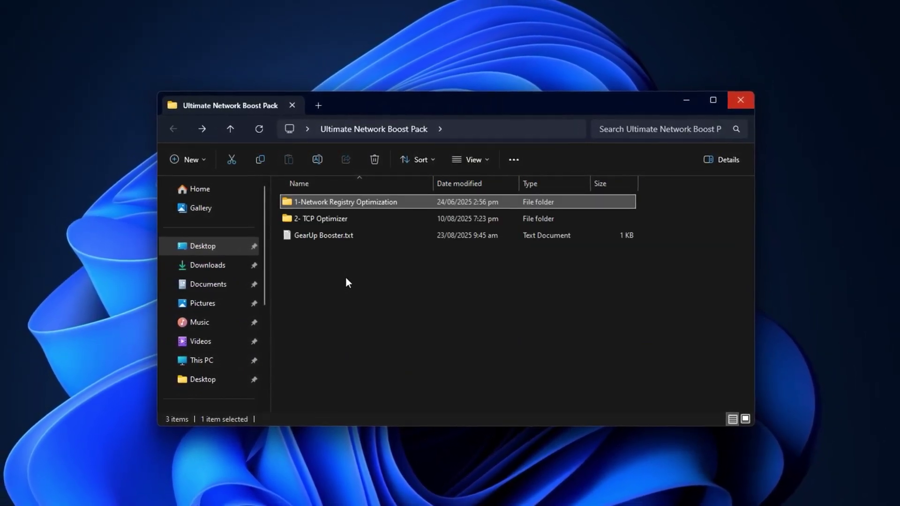
left_click(369, 269)
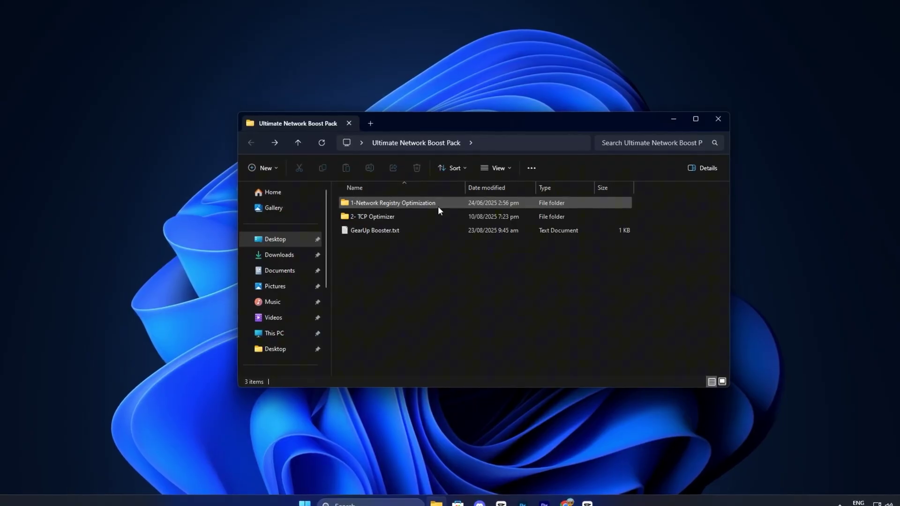
- Recheck Network Throttling.reg in 1-Network Registry Optimization, then open the 2- TCP Optimizer folder
double_click(439, 208)
left_click(383, 203)
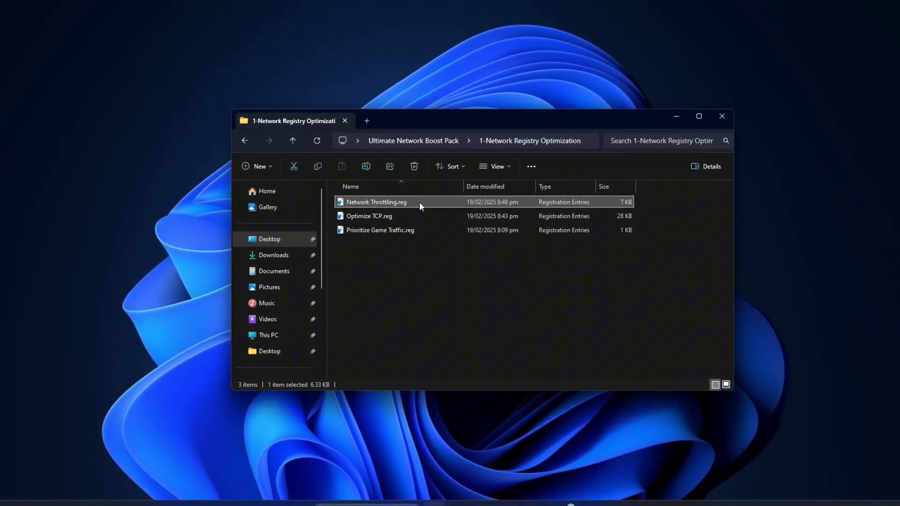
key("alt+Left")
left_click(398, 216)
double_click(399, 215)
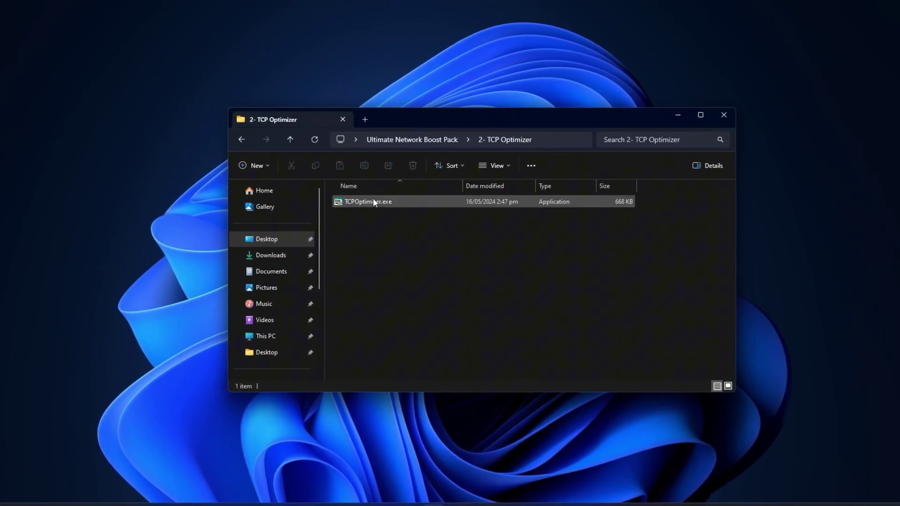
- Run TCPOptimizer.exe as administrator and approve the permission prompt
left_click(363, 201)
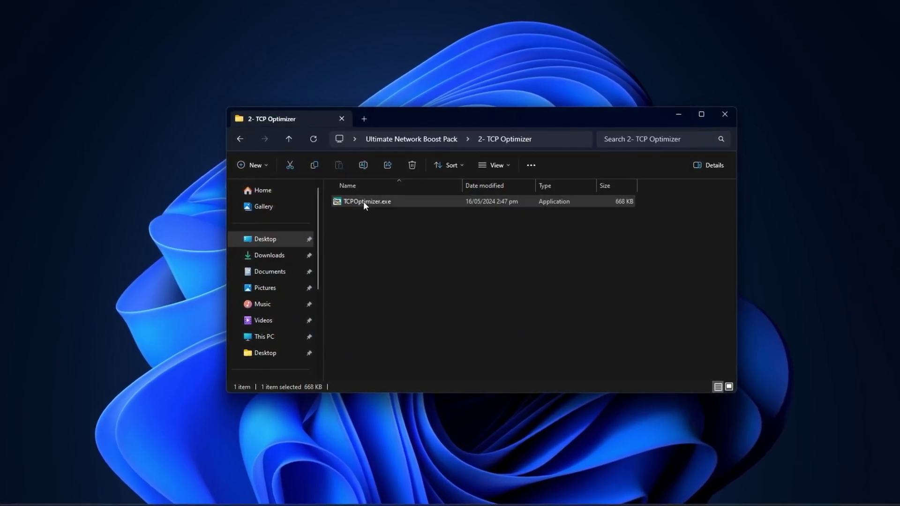
right_click(364, 201)
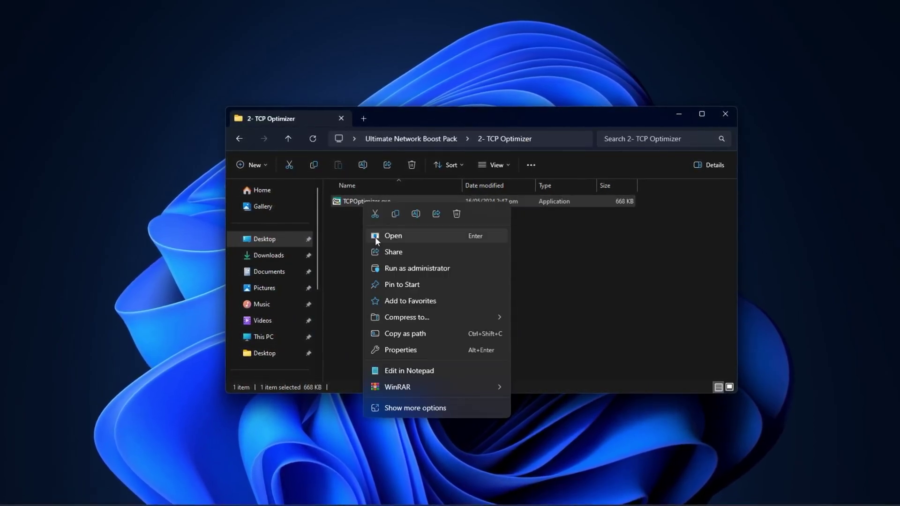
left_click(397, 268)
left_click(389, 337)
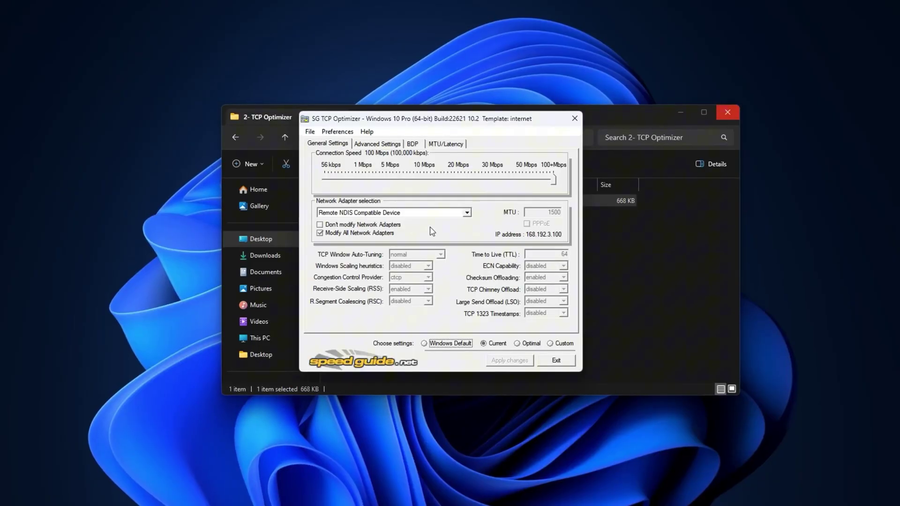
- Choose the Intel(R) 82579LM Gigabit Network Connection adapter and switch to Custom settings
left_click(466, 213)
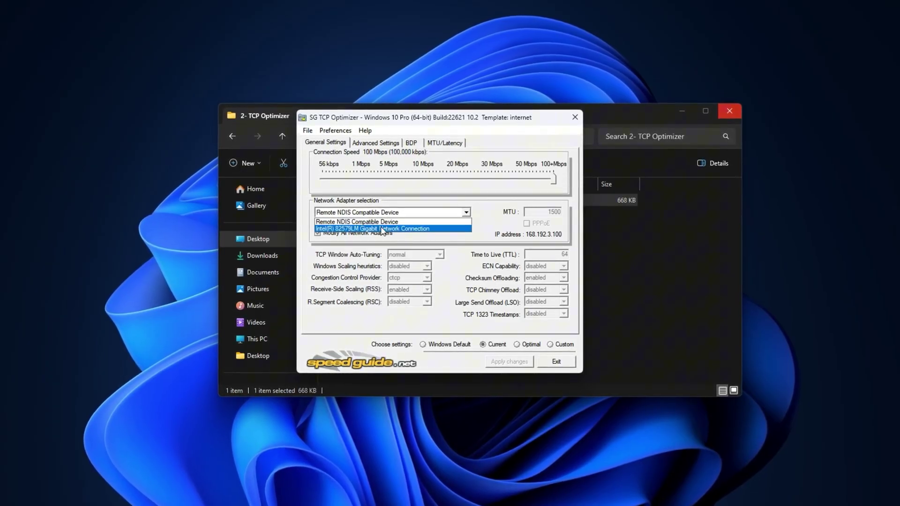
left_click(445, 229)
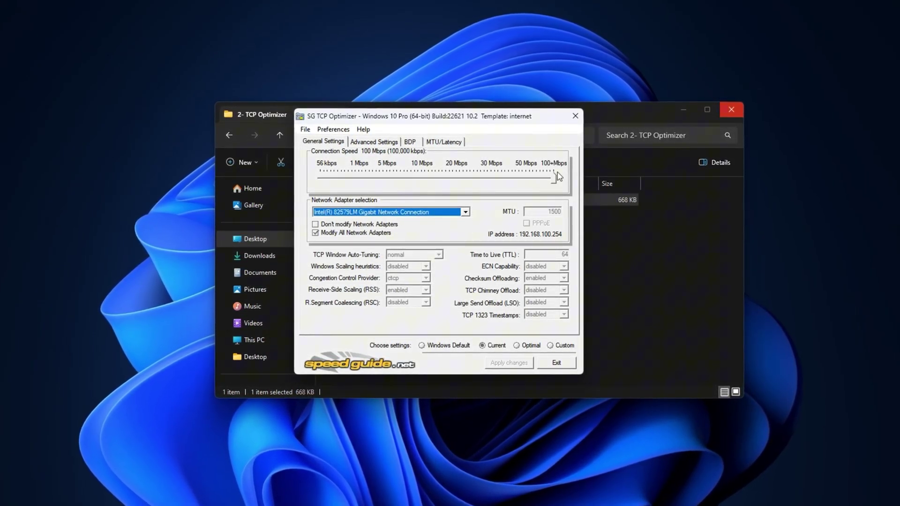
left_click(553, 178)
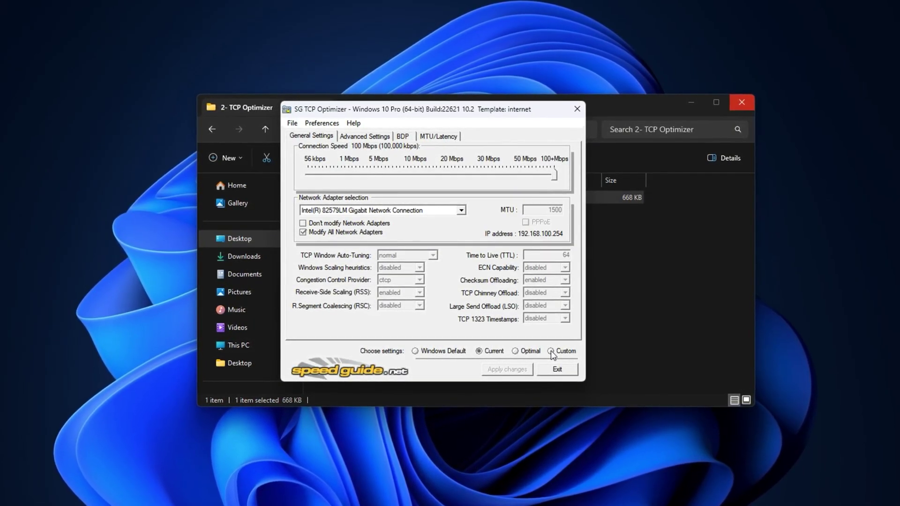
left_click(550, 351)
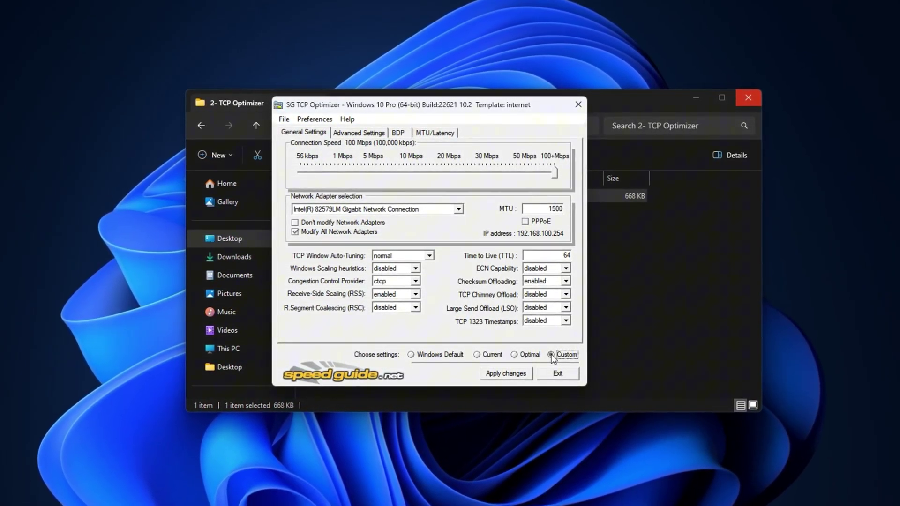
left_click(413, 256)
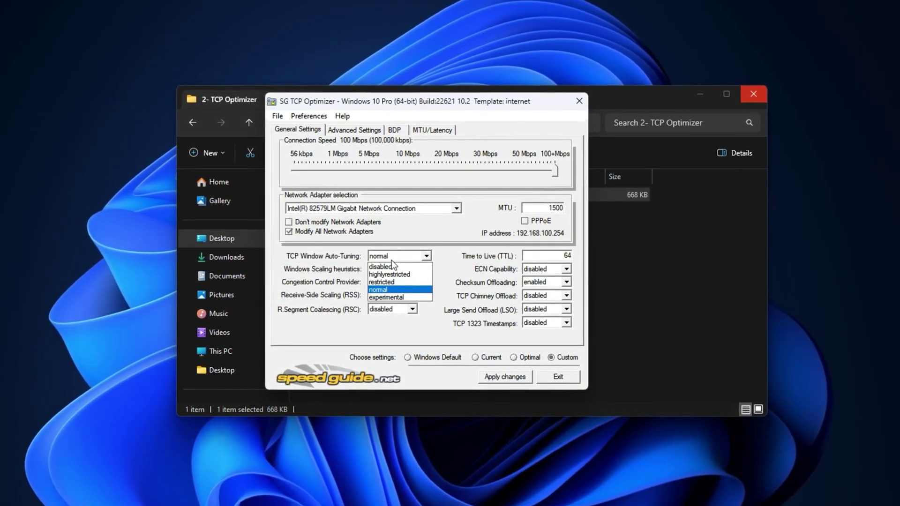
- Disable Window Auto-Tuning and Scaling heuristics, keeping ctcp as the congestion control provider
left_click(389, 267)
left_click(385, 270)
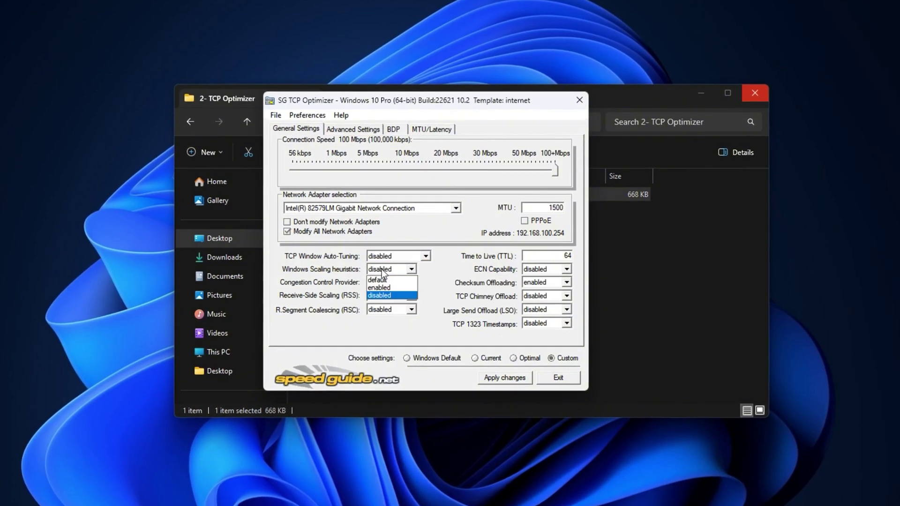
left_click(388, 295)
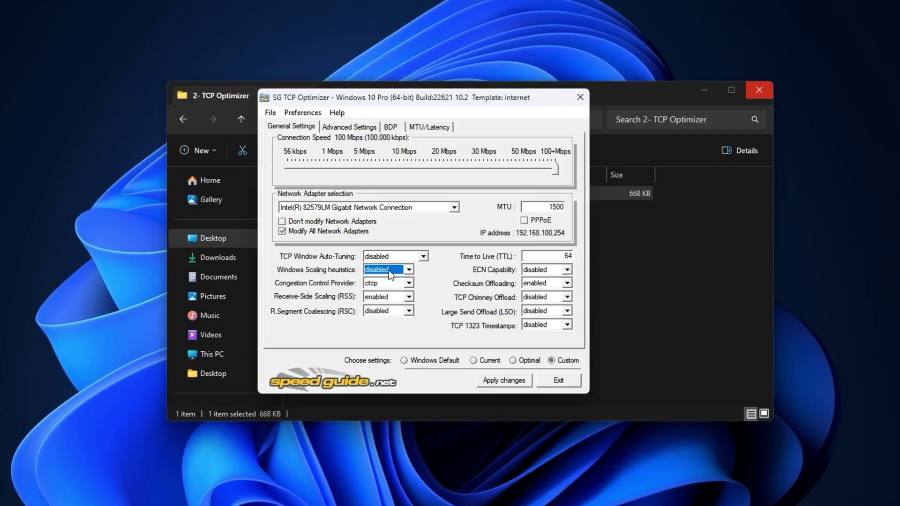
left_click(387, 282)
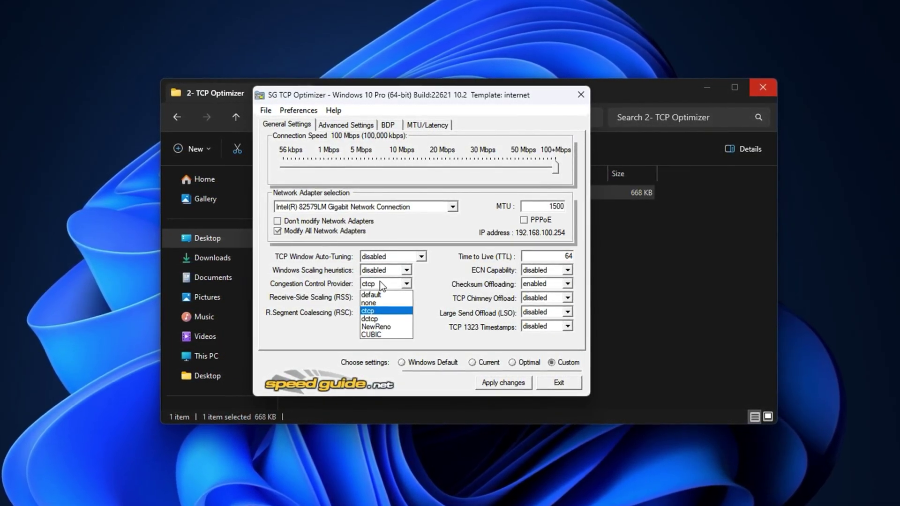
left_click(380, 284)
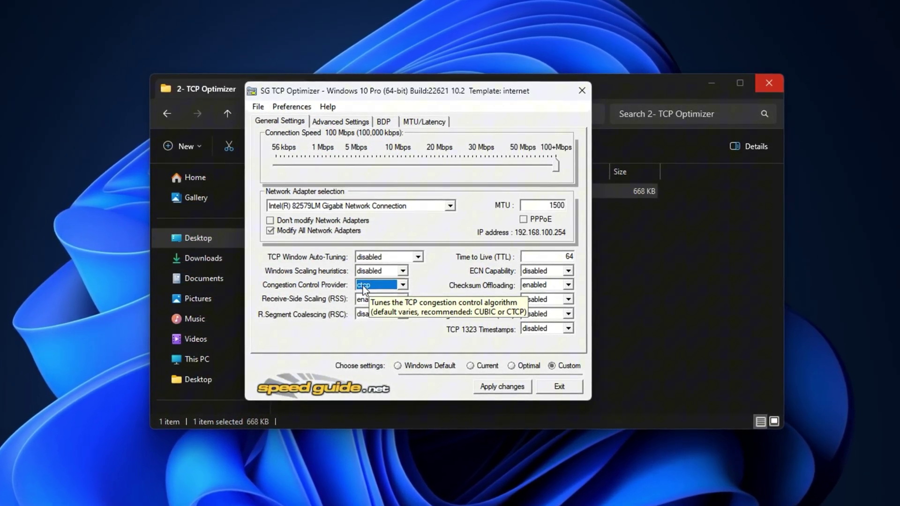
- Leave Receive-Side Scaling disabled and set R.Segment Coalescing (RSC) to disabled
left_click(372, 299)
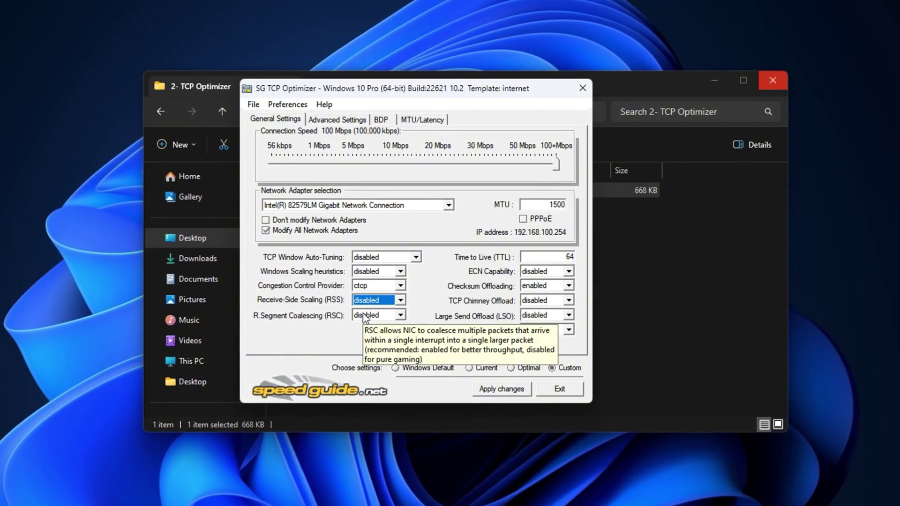
left_click(364, 316)
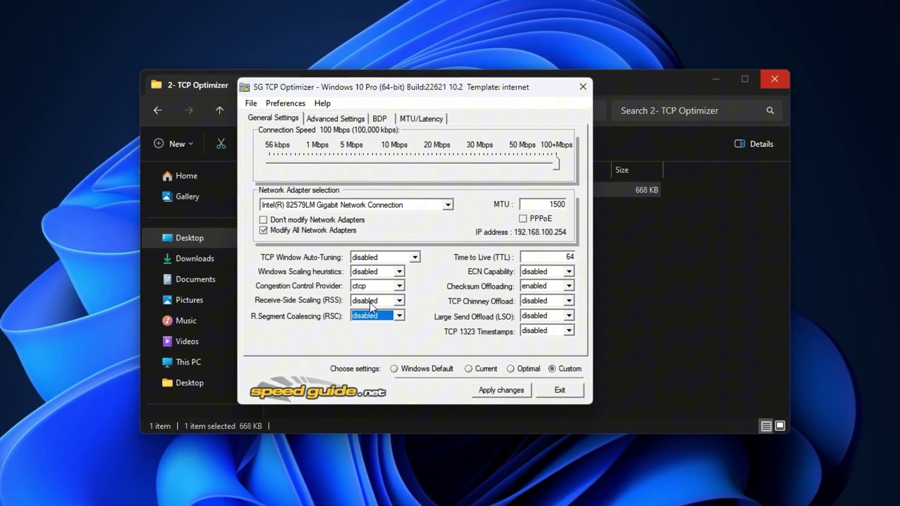
mouse_move(365, 319)
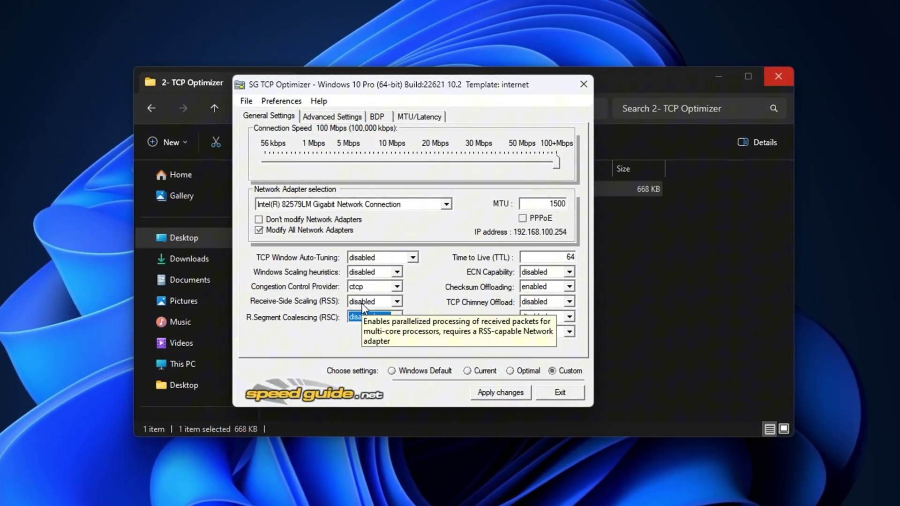
mouse_move(366, 319)
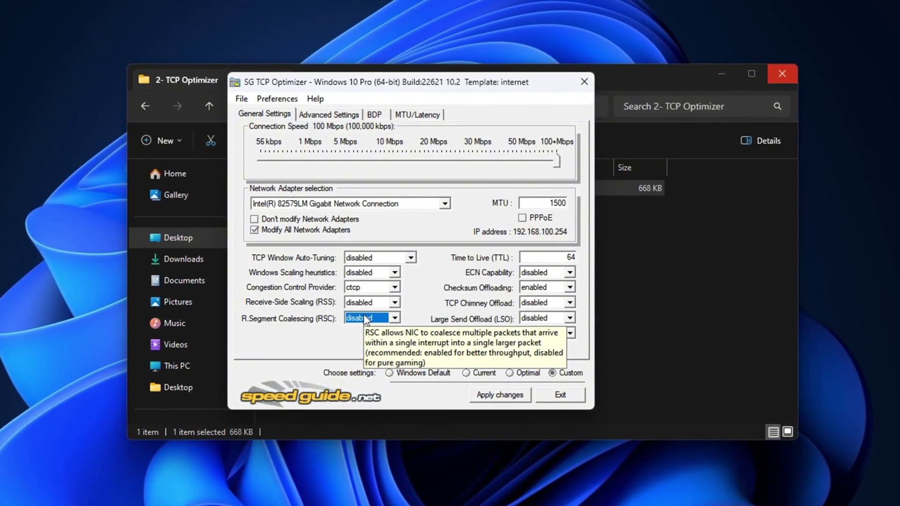
- Keep TTL at 64 and ECN disabled, and set Checksum Offloading to disabled
double_click(563, 259)
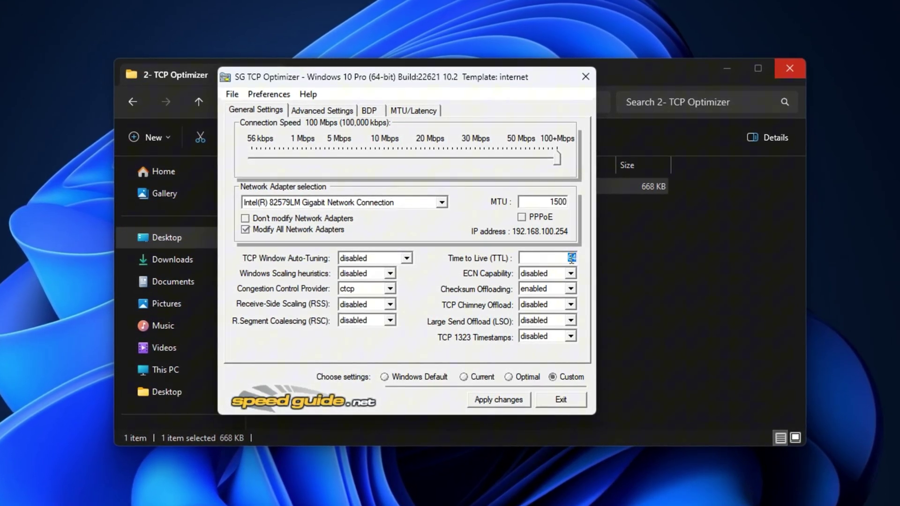
left_click(546, 274)
left_click(528, 297)
left_click(543, 290)
left_click(542, 321)
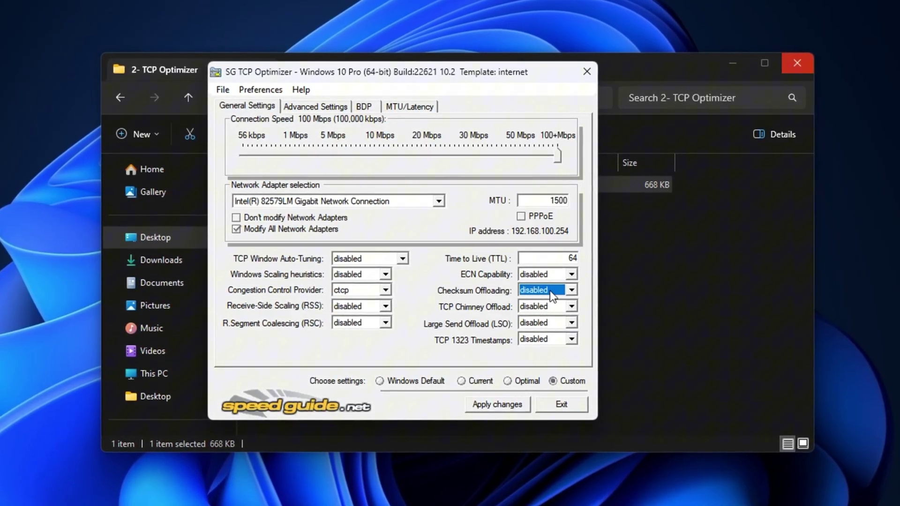
- Keep TCP Chimney Offload and LSO disabled, and enable TCP 1323 Timestamps
left_click(531, 306)
left_click(536, 308)
left_click(538, 324)
left_click(538, 325)
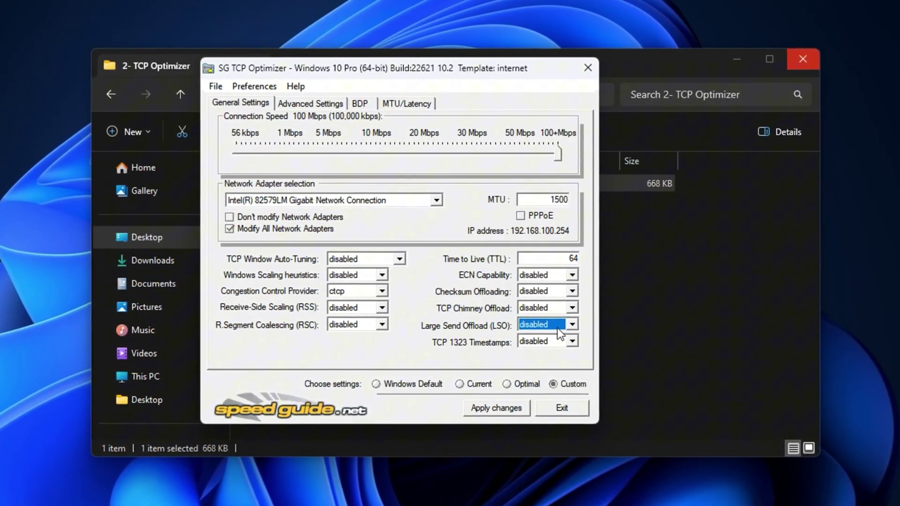
left_click(534, 342)
left_click(530, 364)
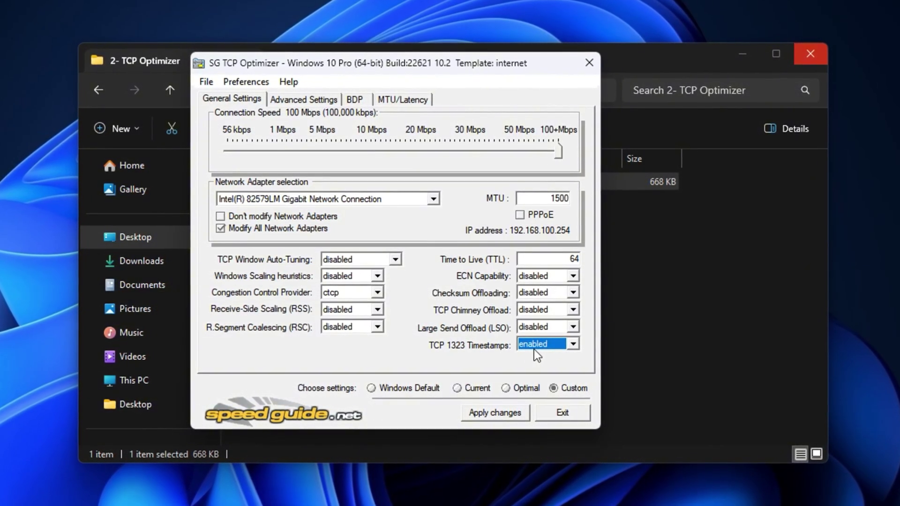
left_click(304, 99)
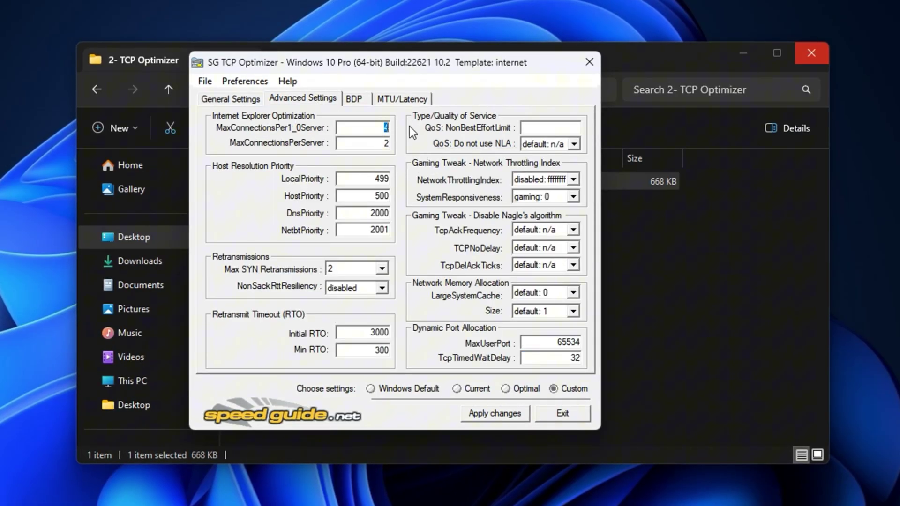
- Enter 10 for MaxConnectionsPer1_0Server, leaving Max SYN Retransmissions 2 and SystemResponsiveness gaming: 0
type("10")
left_click(368, 271)
left_click(524, 197)
left_click(529, 199)
mouse_move(539, 198)
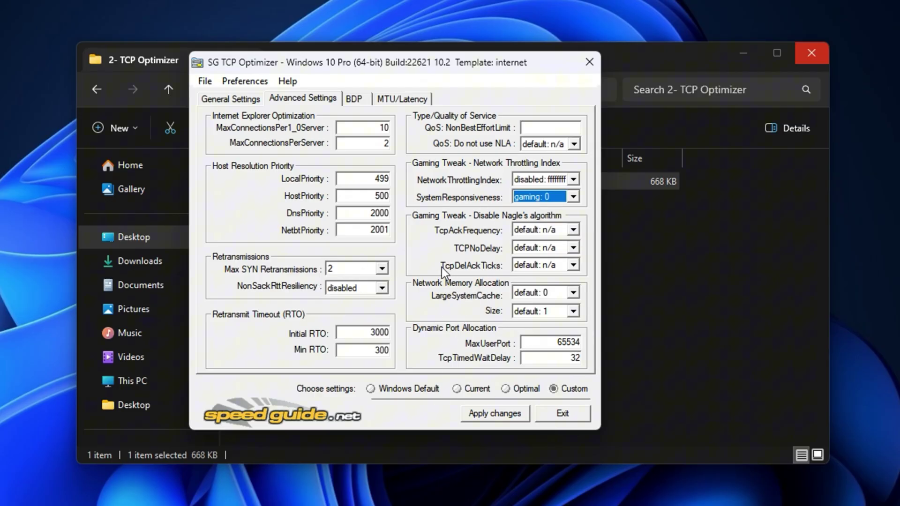
mouse_move(442, 267)
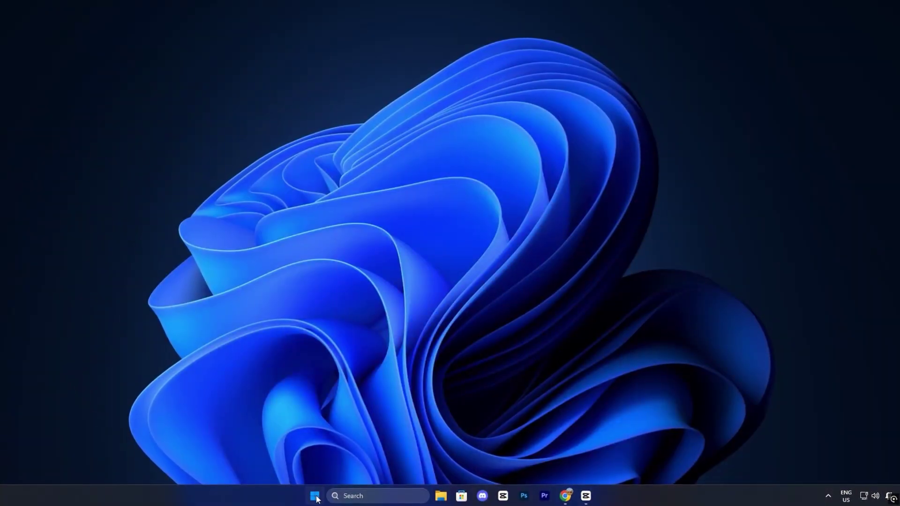
- Launch Task Manager via Win+X and open Resource Monitor from its Performance view
key("super+x")
left_click(296, 384)
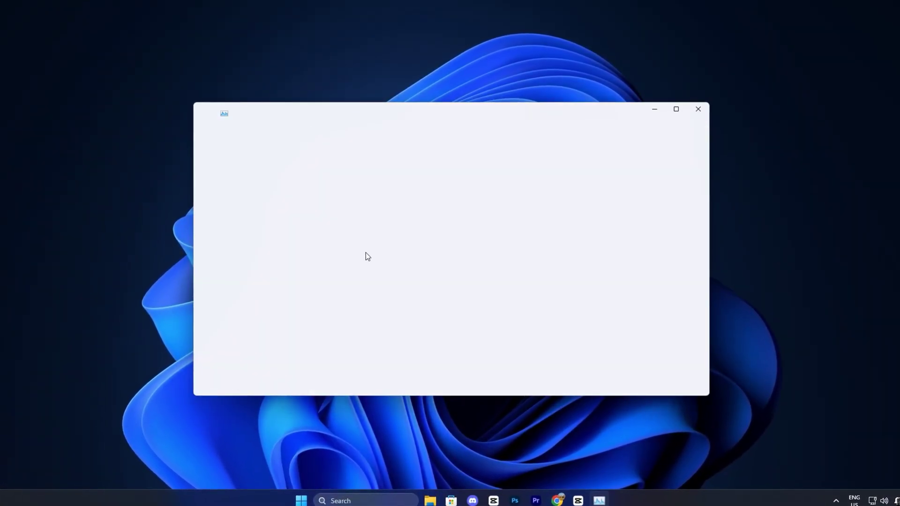
left_click(227, 179)
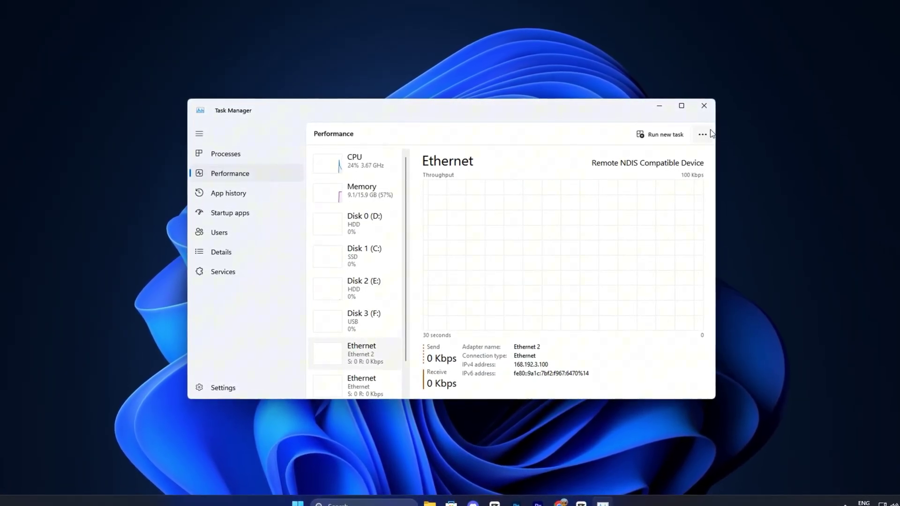
left_click(702, 135)
left_click(674, 178)
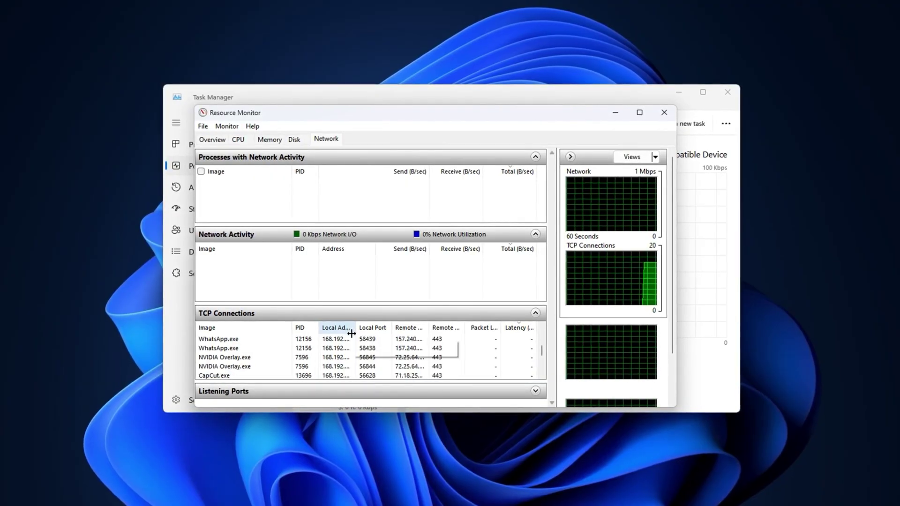
- Collapse Network Activity and check the traffic of the System, chrome.exe and svchost.exe processes
scroll(351, 347, "down", 3)
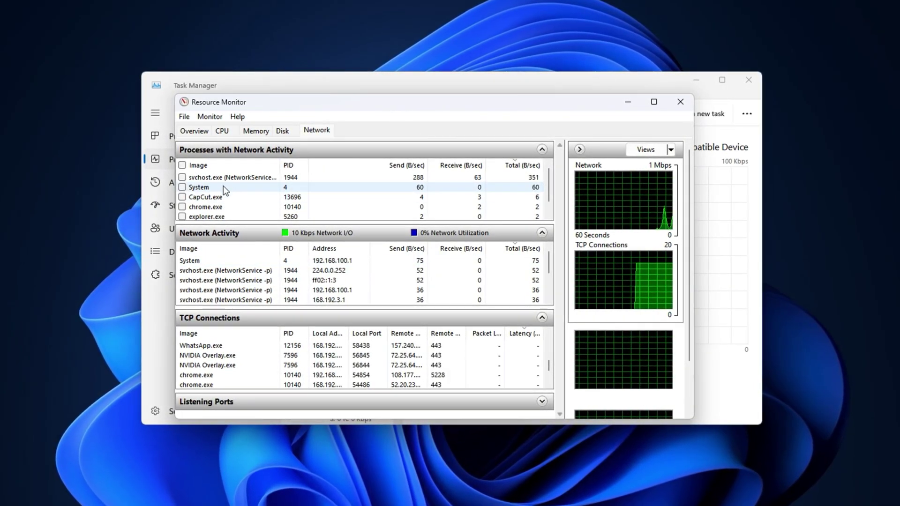
right_click(192, 187)
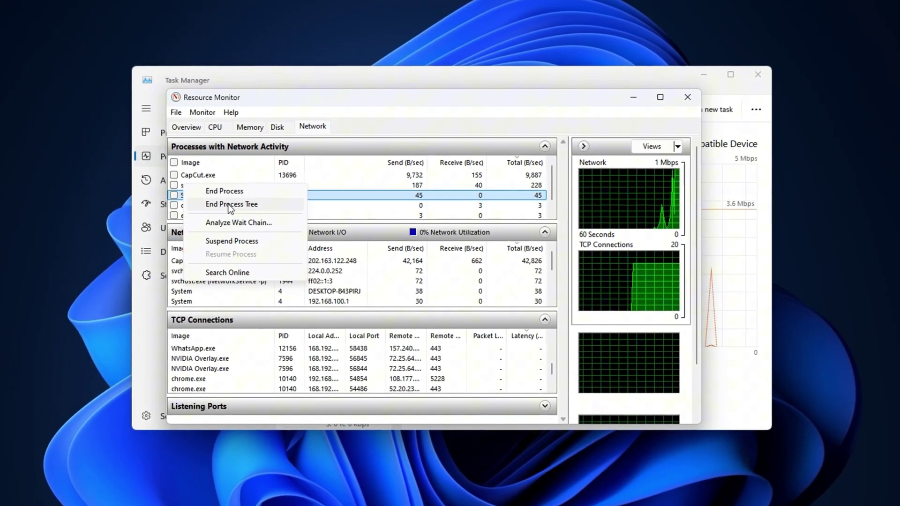
left_click(317, 233)
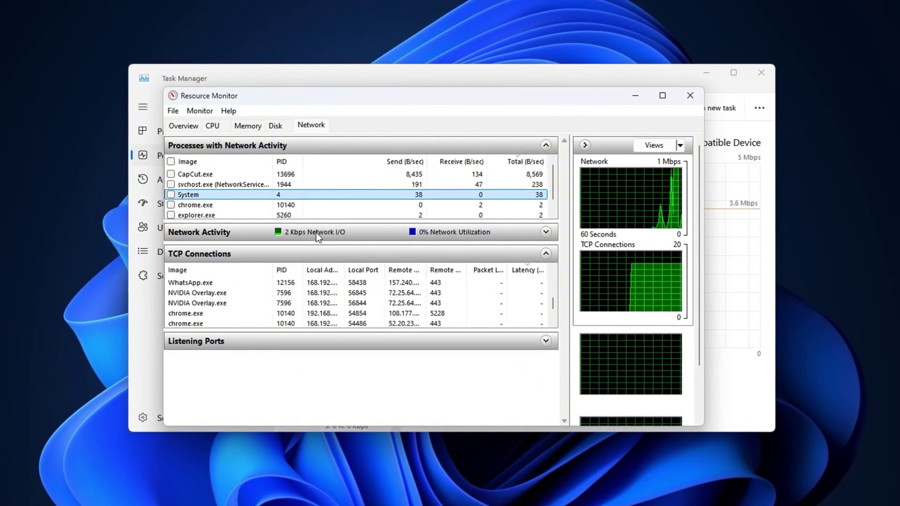
left_click(197, 205)
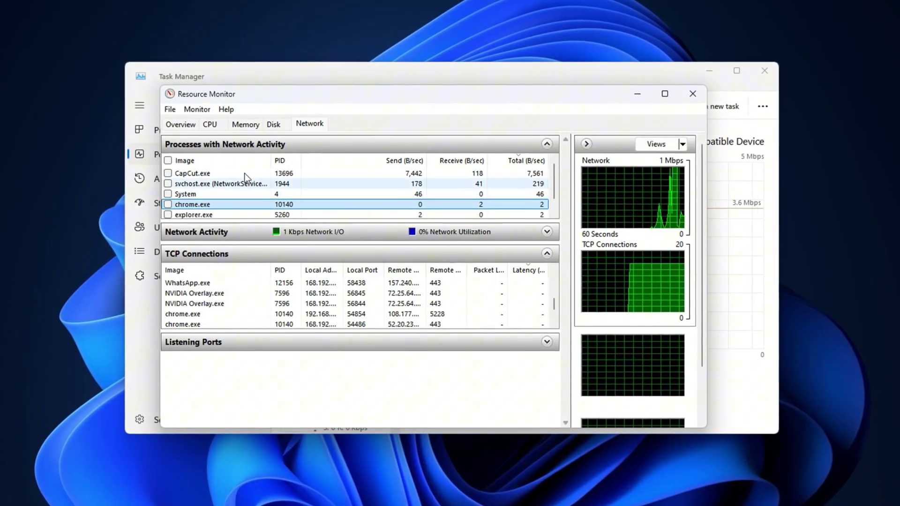
left_click(194, 186)
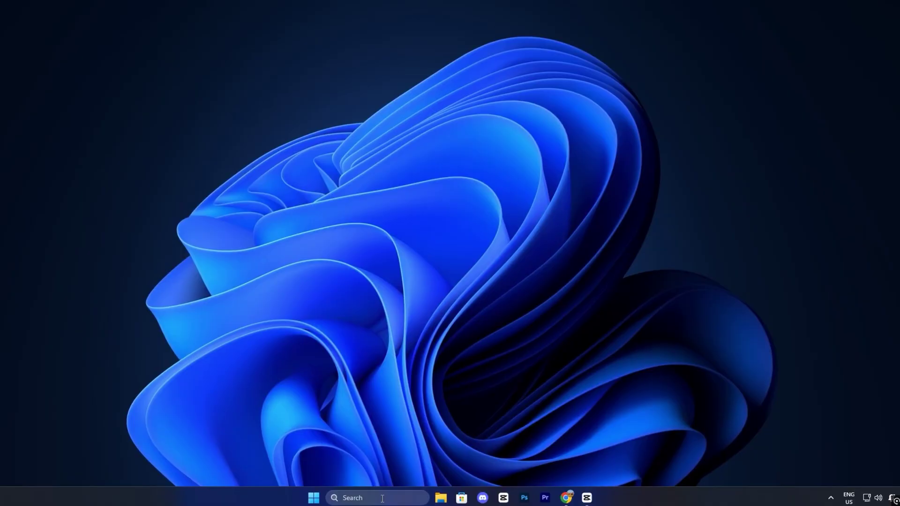
- Search for 'Internet Properties' and open it, centred on screen
left_click(382, 498)
type("Internet Properties")
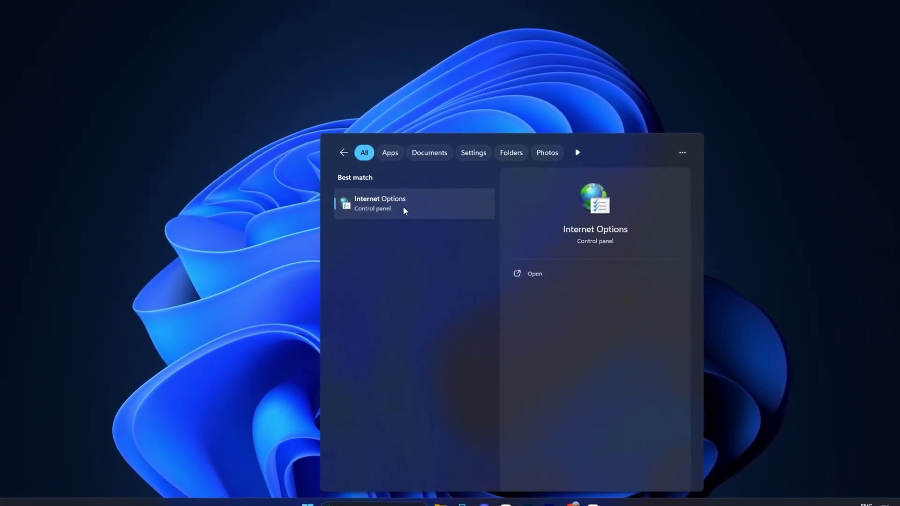
left_click(401, 201)
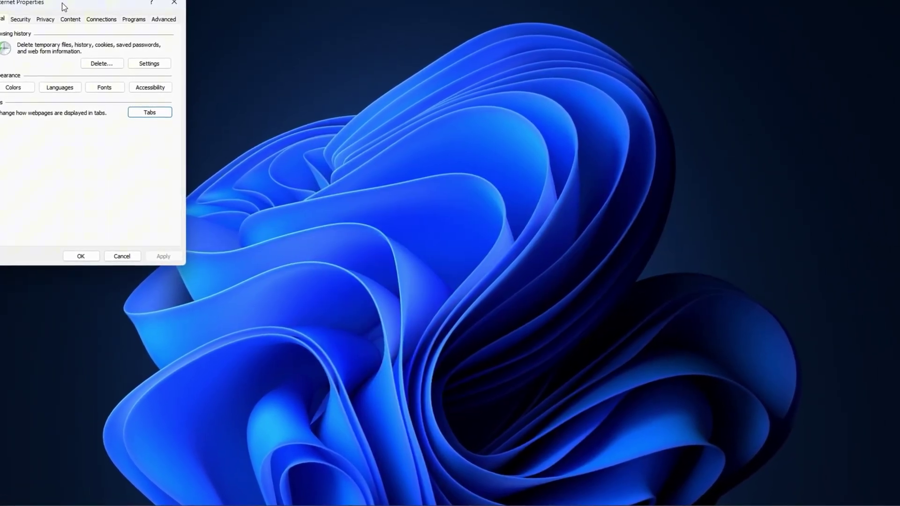
left_click_drag(70, 6, 443, 115)
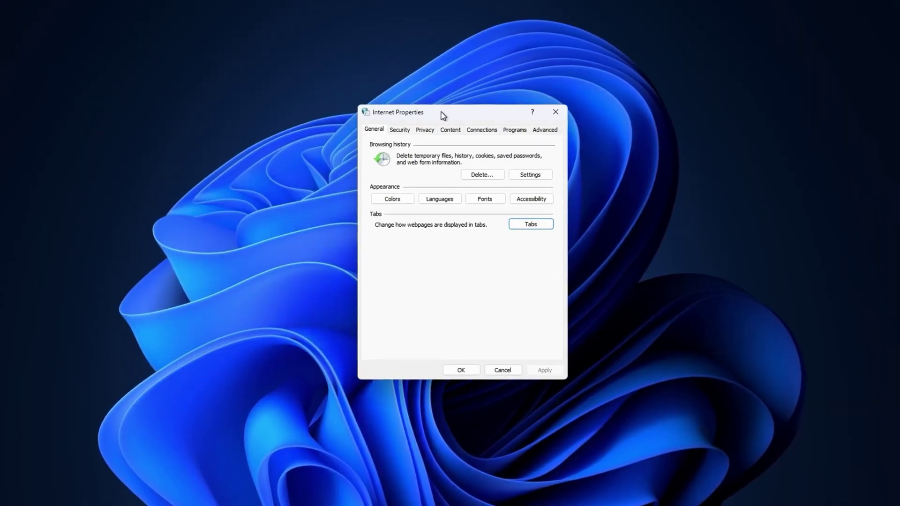
- Confirm the Connections tab's LAN settings use no proxy server
left_click(474, 130)
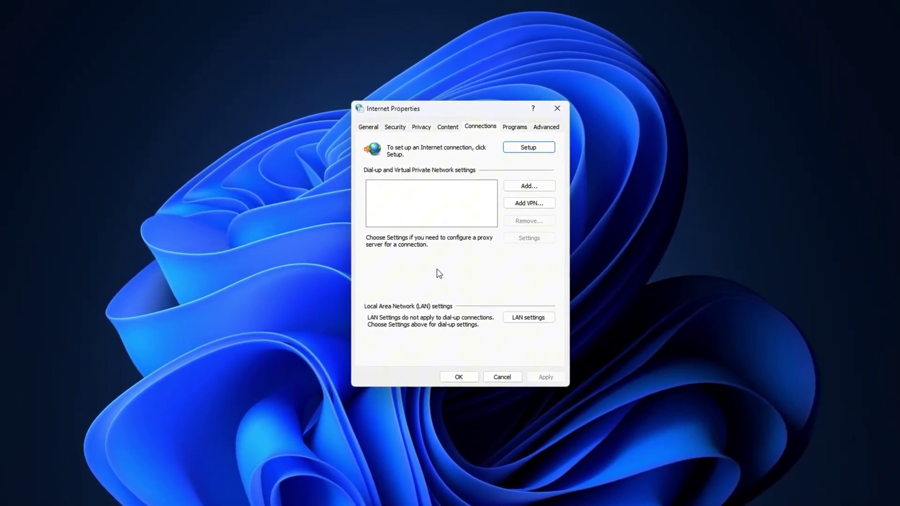
left_click(517, 318)
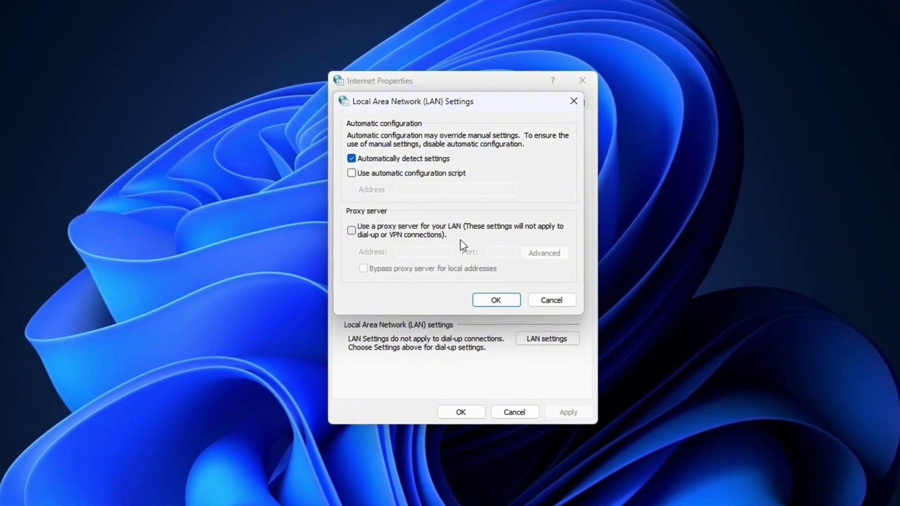
left_click(494, 300)
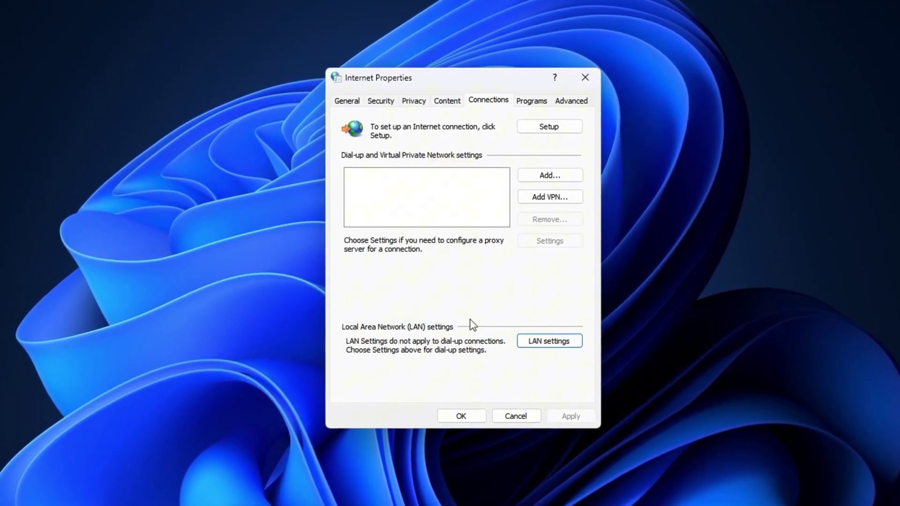